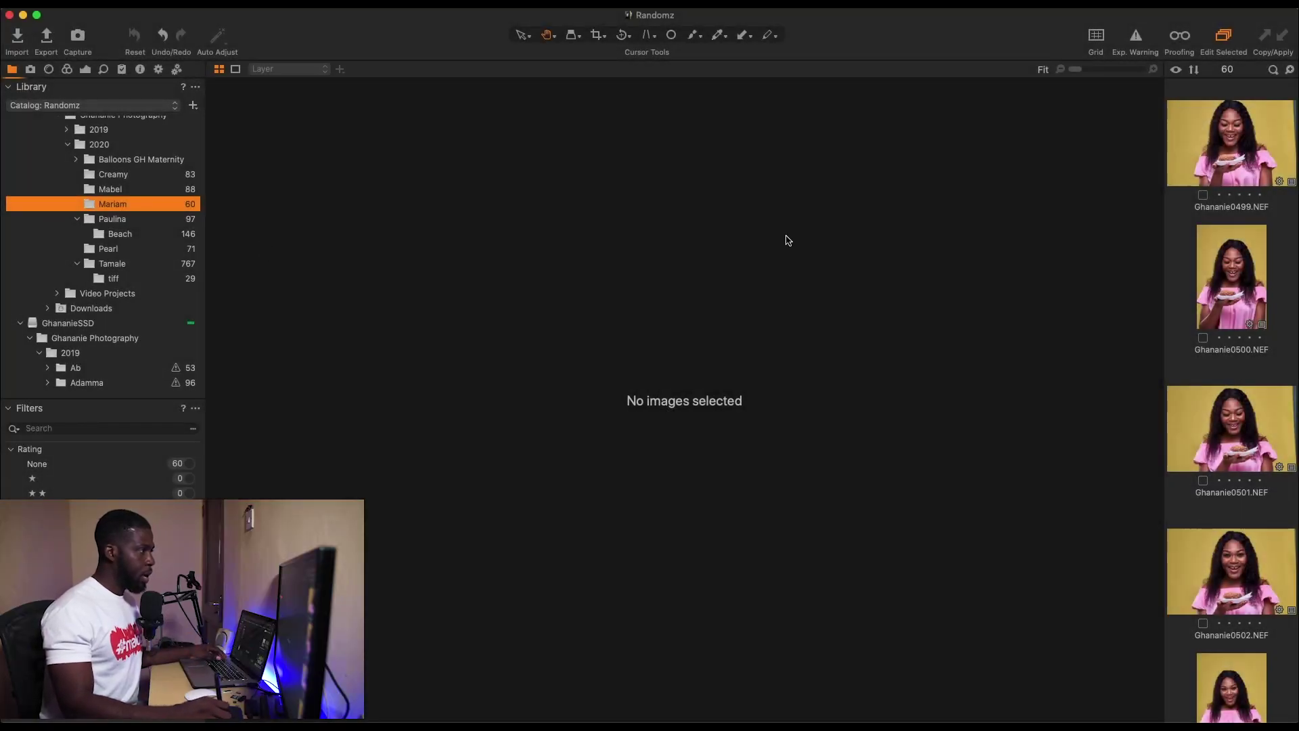
- Create a blank catalog named '31 Days' that opens in a new window
left_click(129, 8)
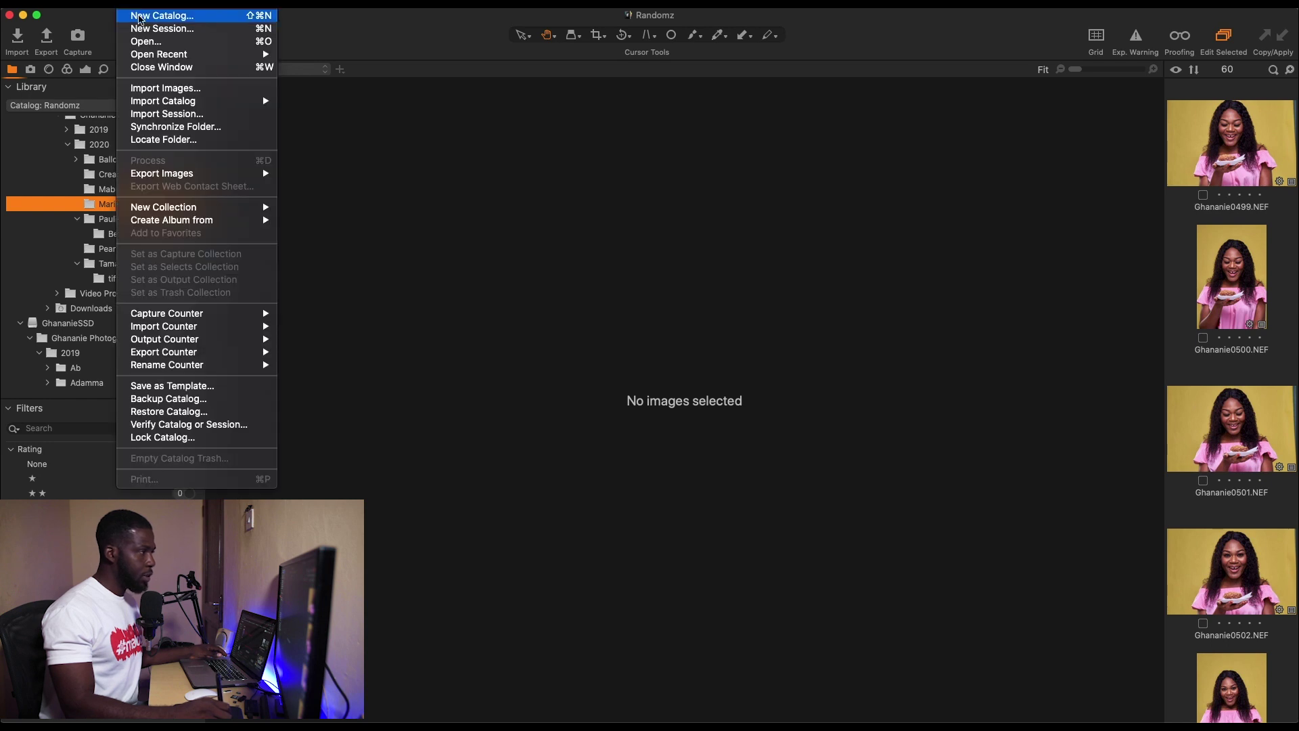
left_click(200, 19)
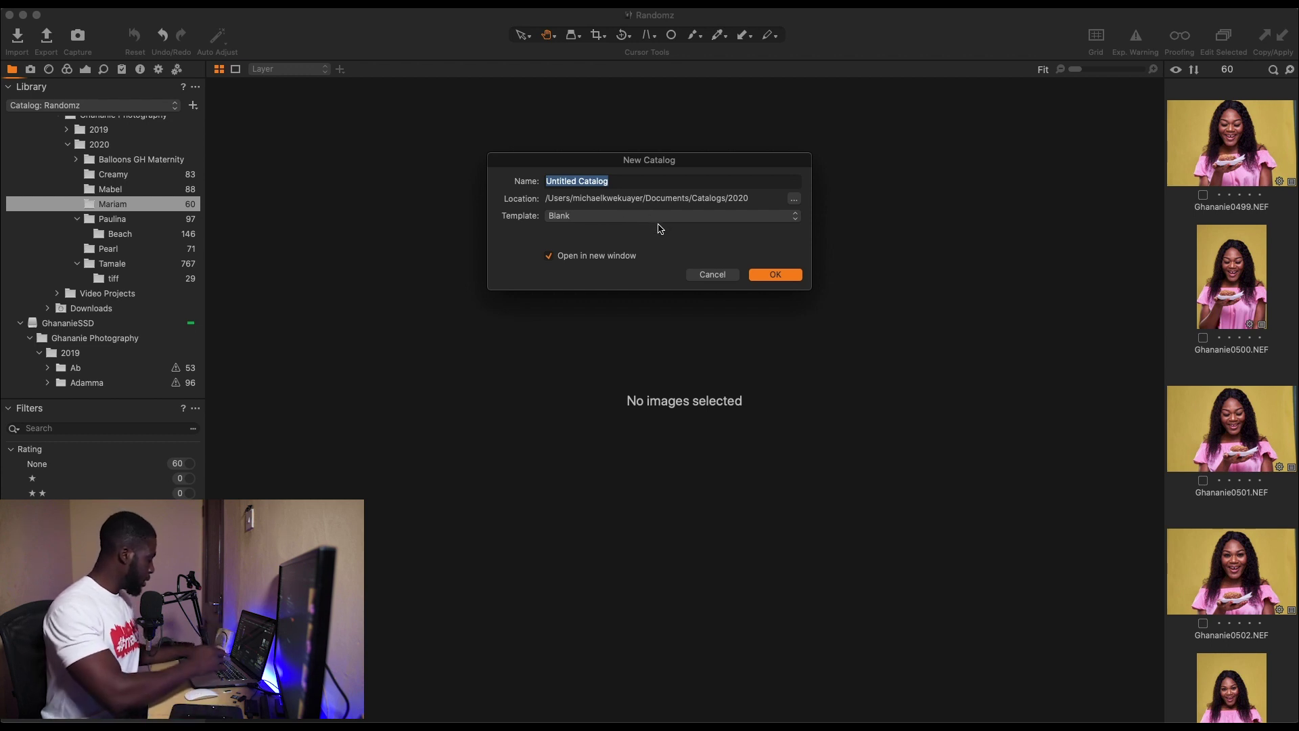
type("3")
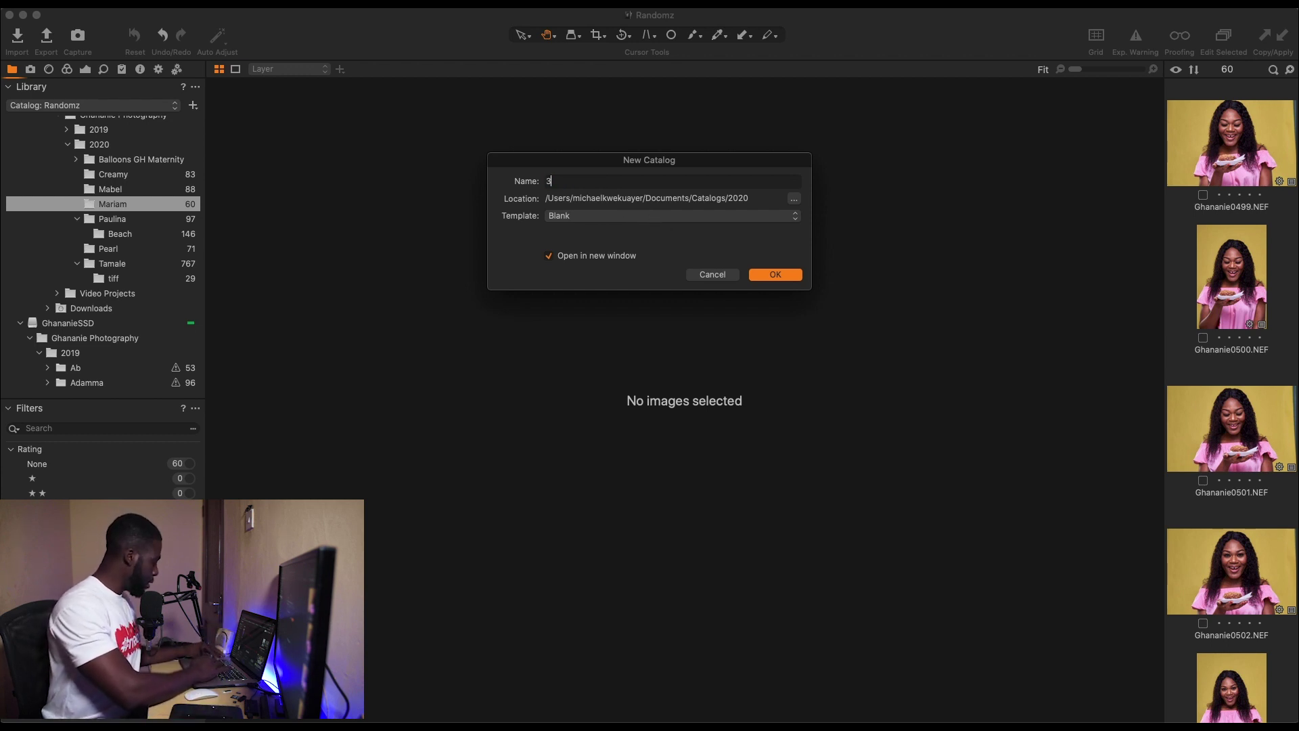
type("1 Days")
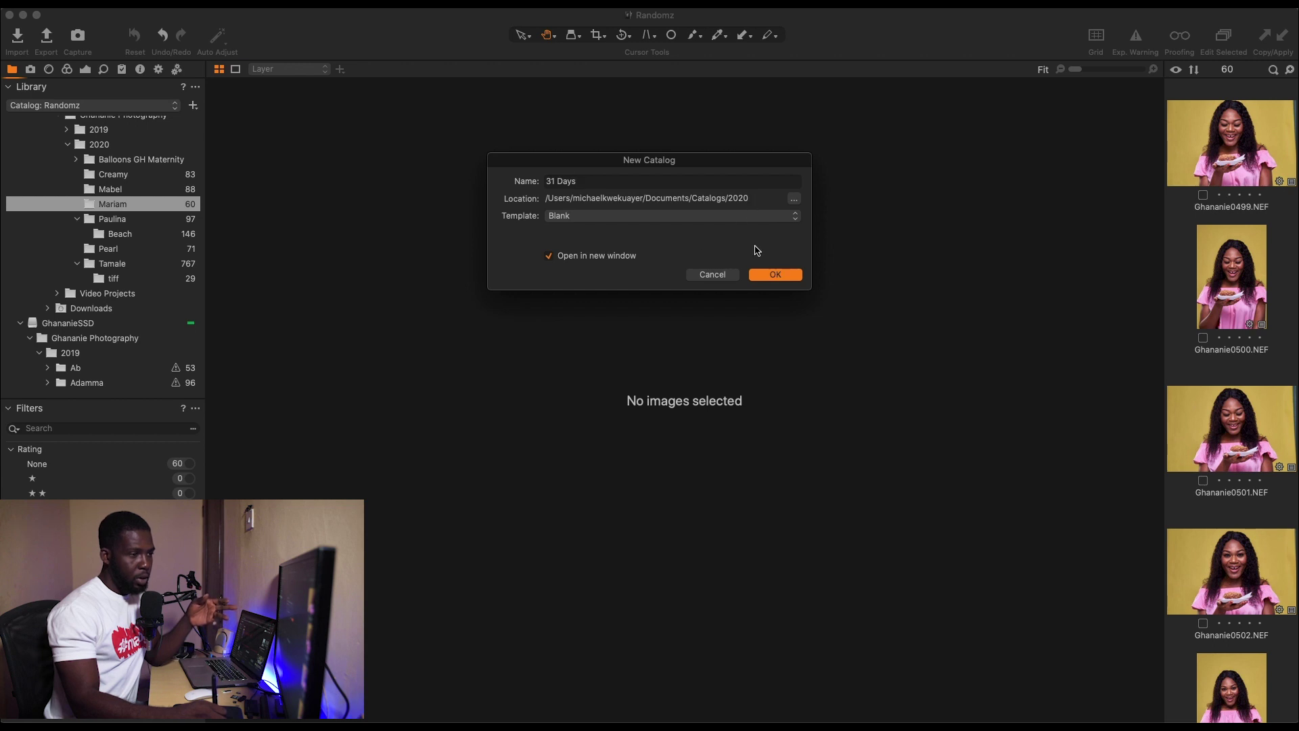
left_click(775, 275)
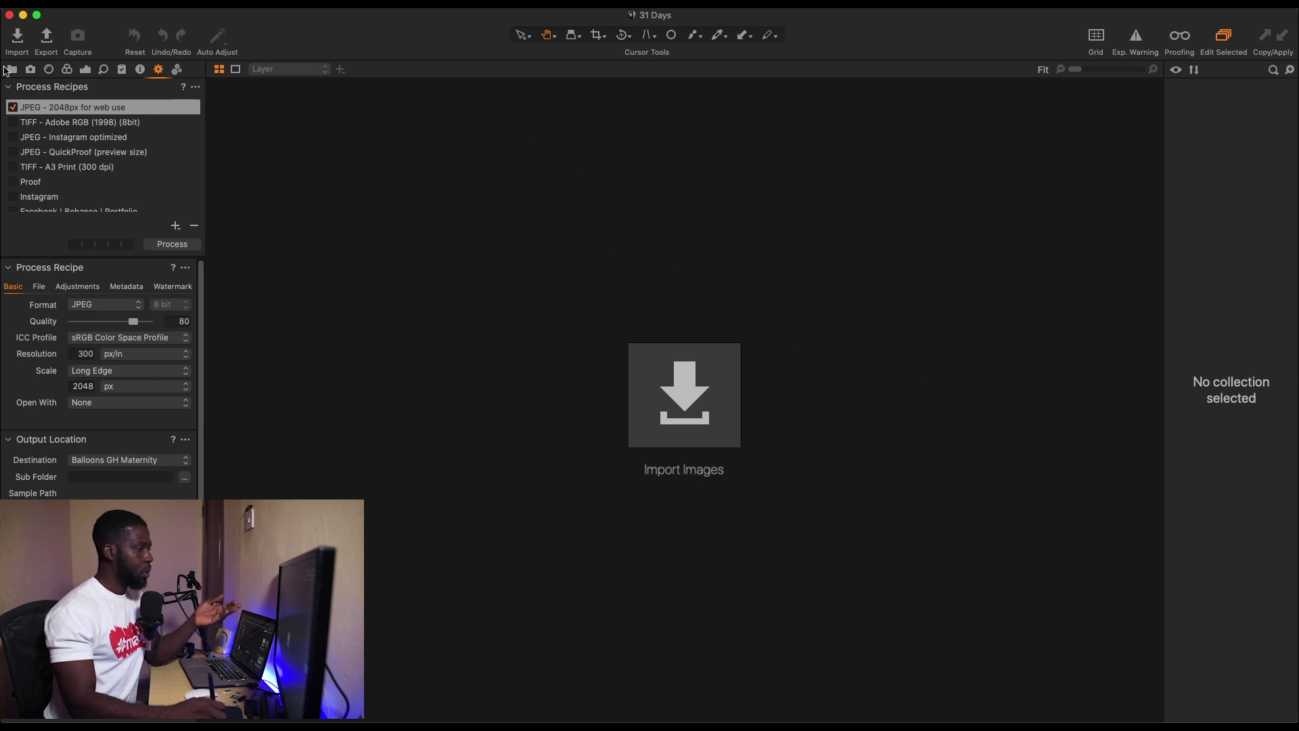
- Select In Catalog under Library Folders and launch Import Images with the NIKON D750 card
left_click(13, 70)
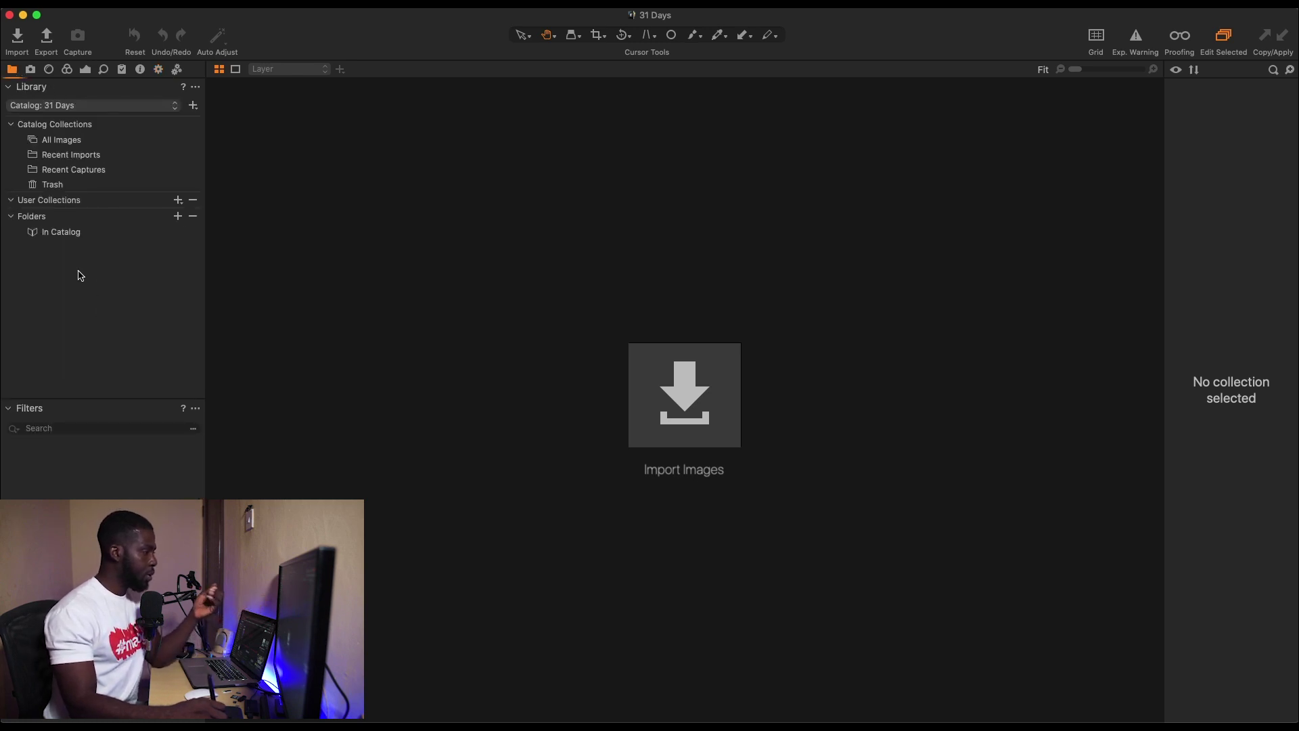
left_click(68, 236)
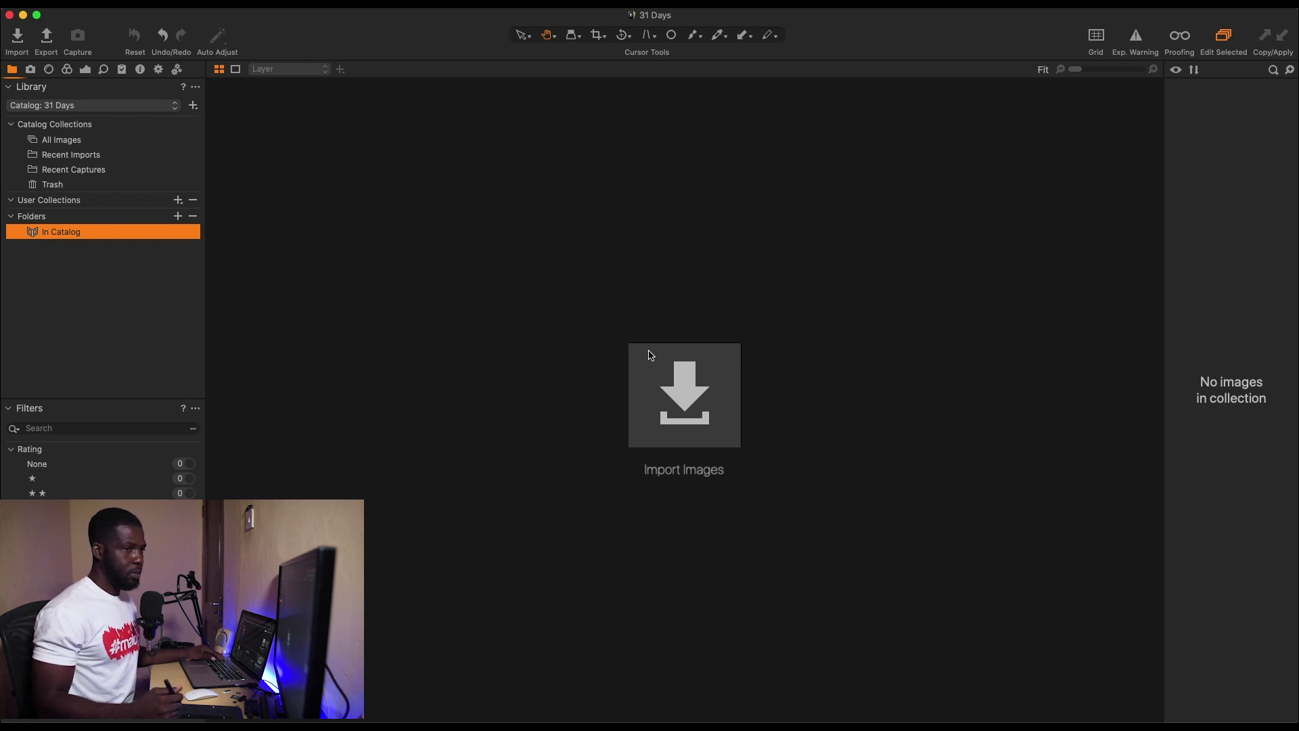
left_click(649, 354)
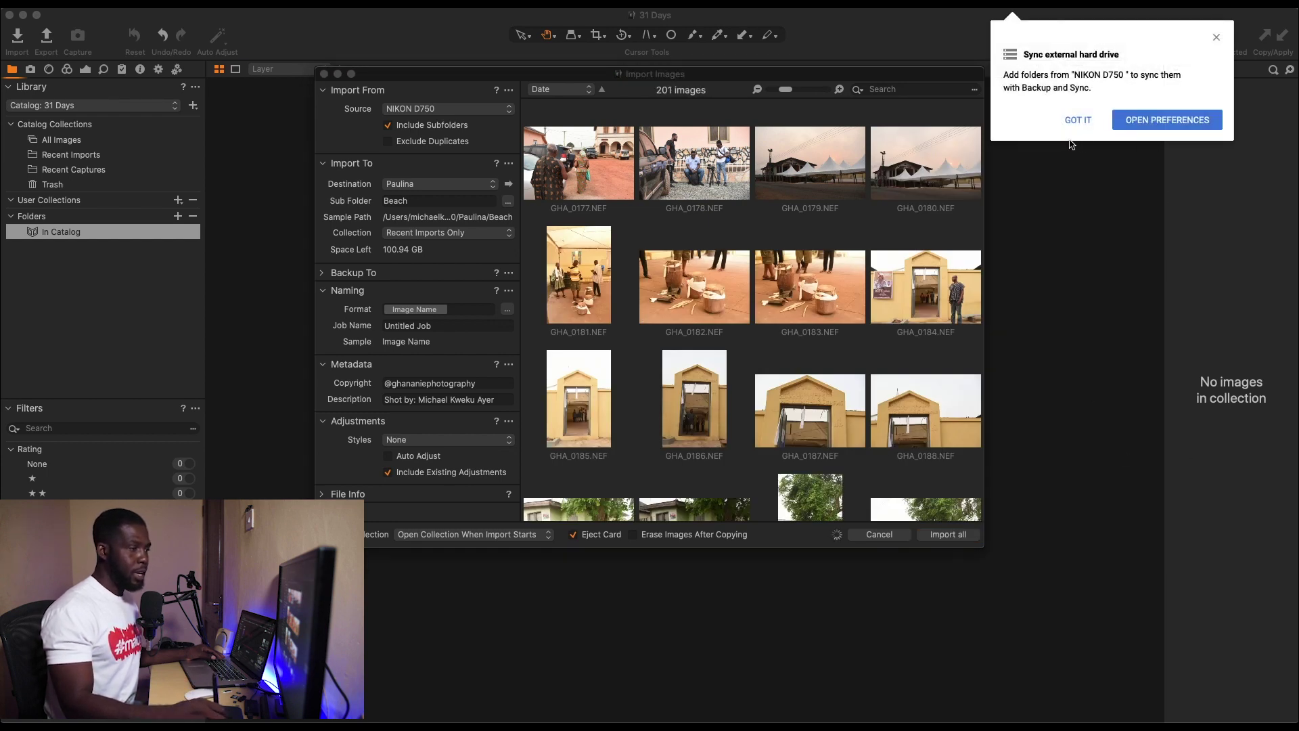
- Dismiss the sync notice, keep NIKON D750 as source, and choose a new destination folder
left_click(1078, 119)
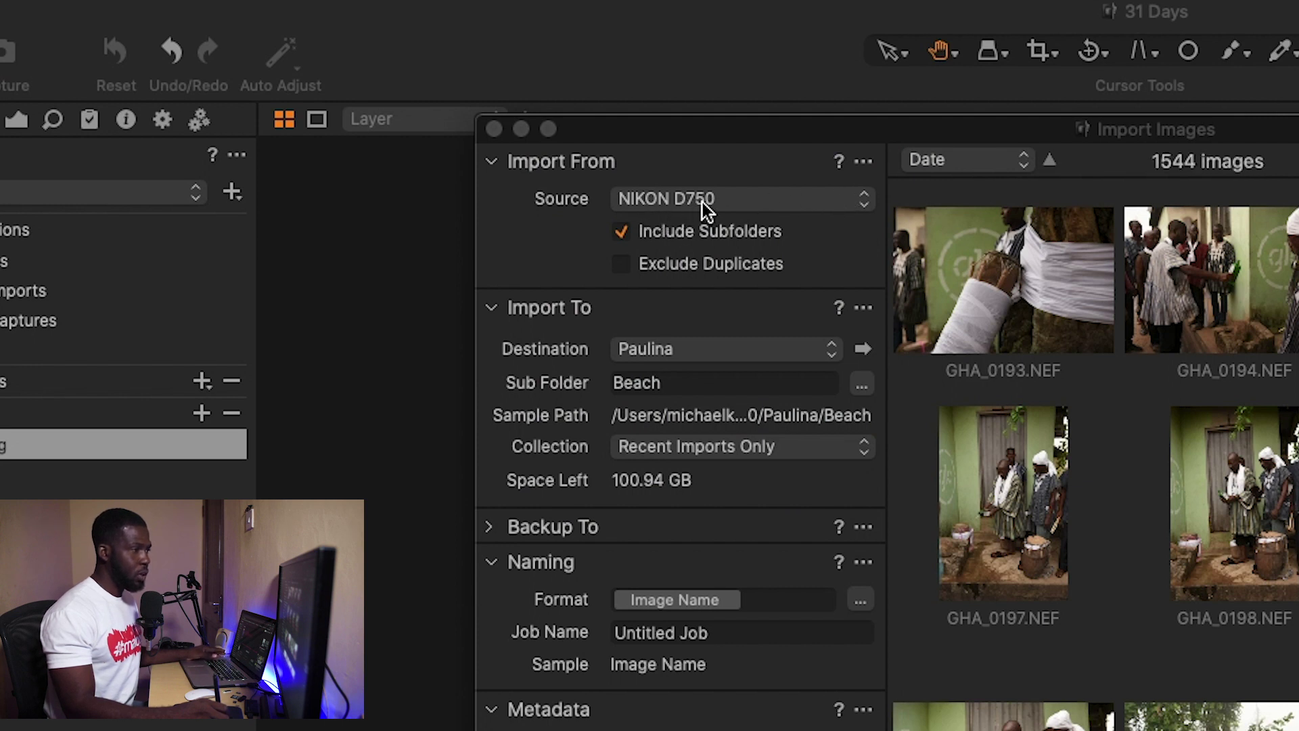
left_click(836, 204)
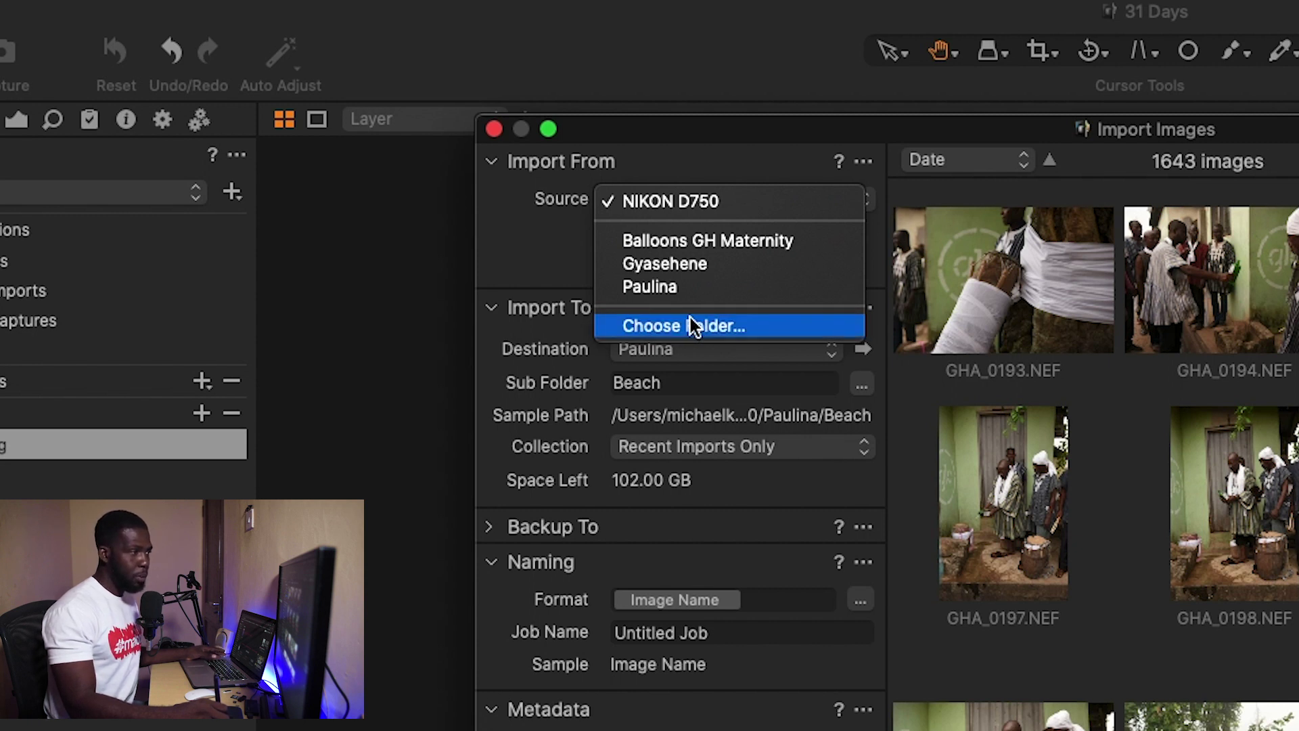
left_click(554, 240)
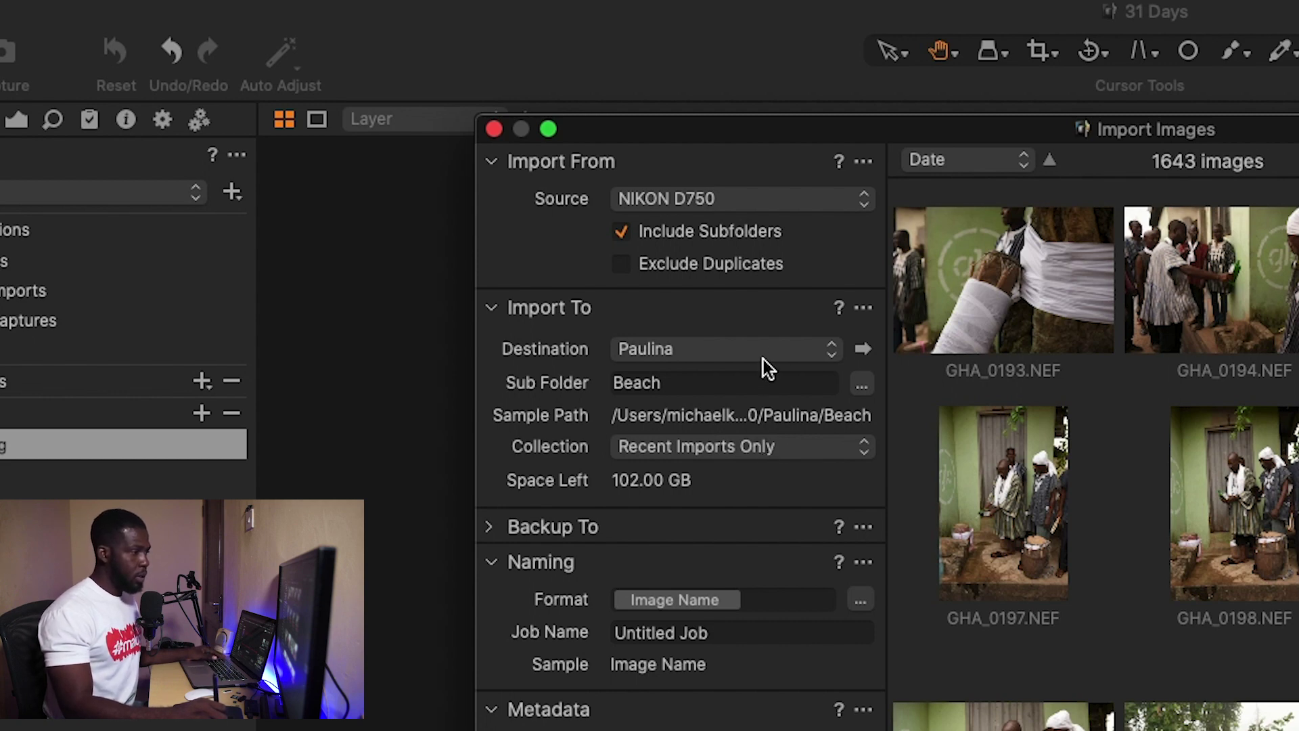
left_click(804, 347)
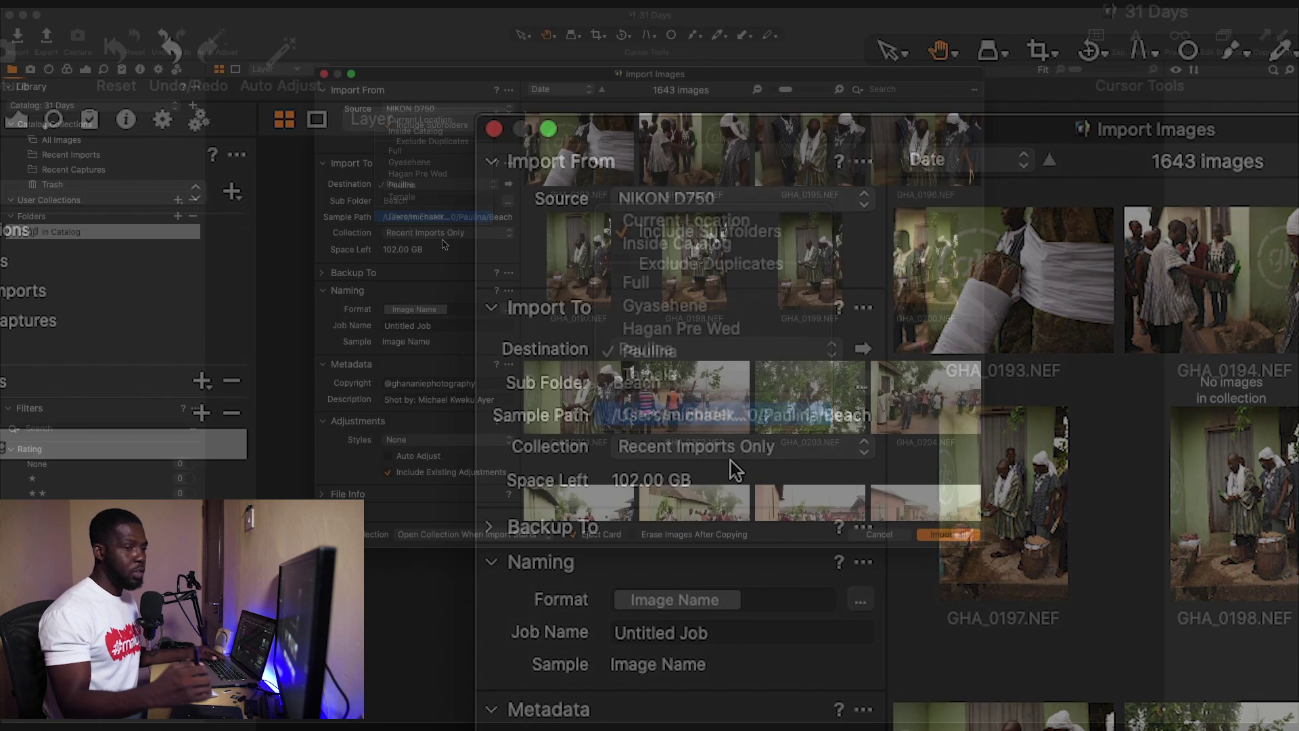
left_click(444, 244)
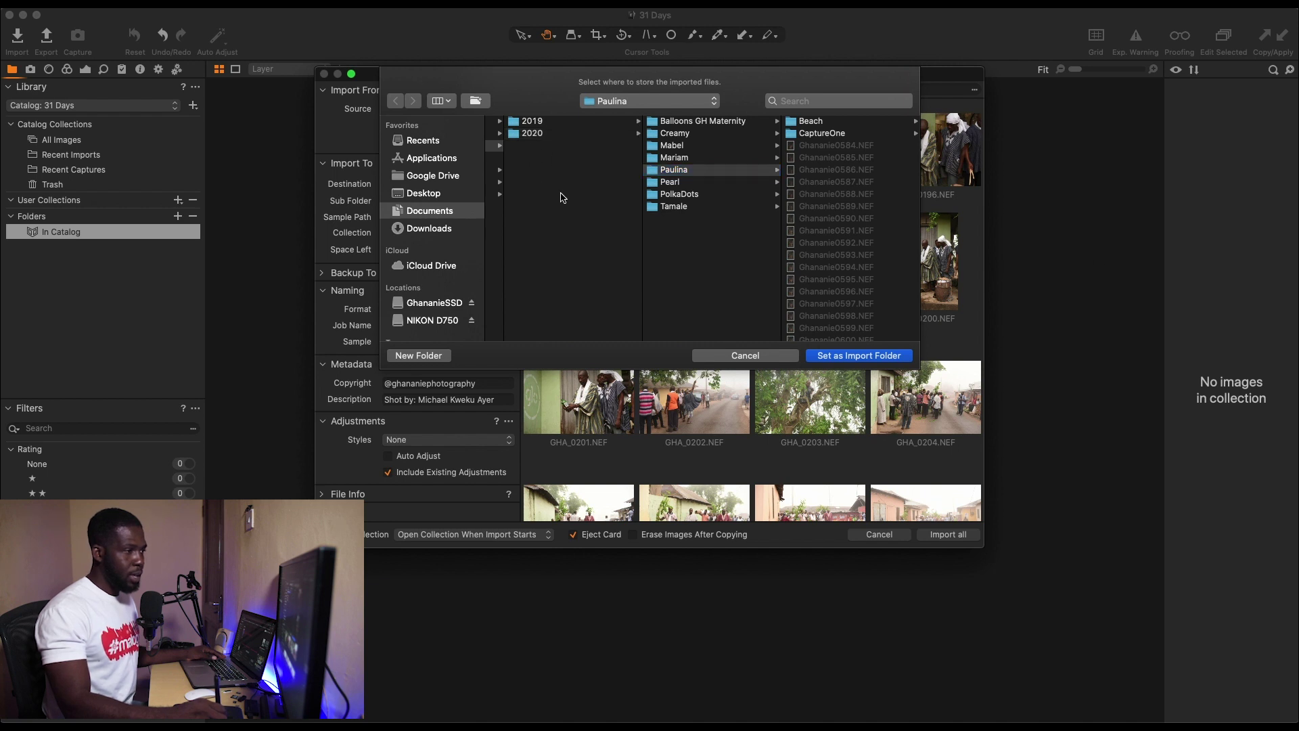
- Create a '31 Days' folder in Ghananie Photography > 2020 and set it as the import folder
scroll(560, 197, "left", 3)
left_click(546, 146)
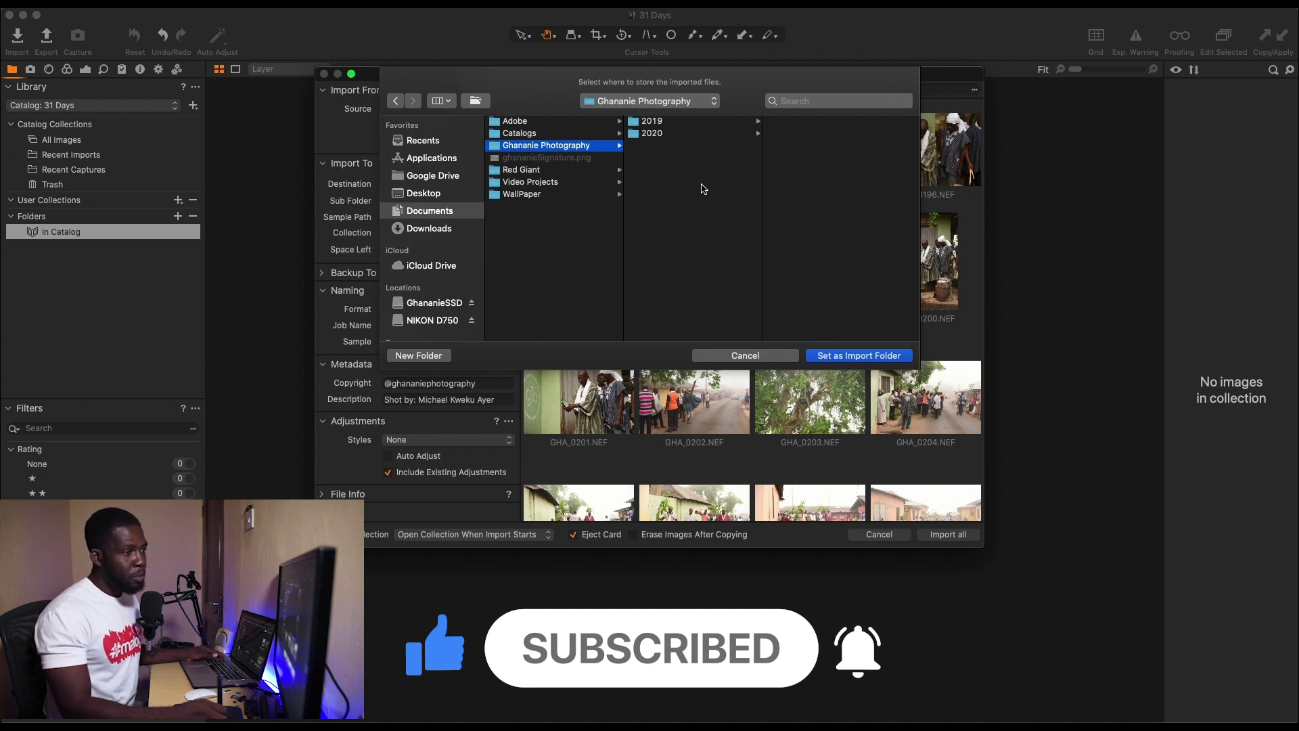
left_click(680, 132)
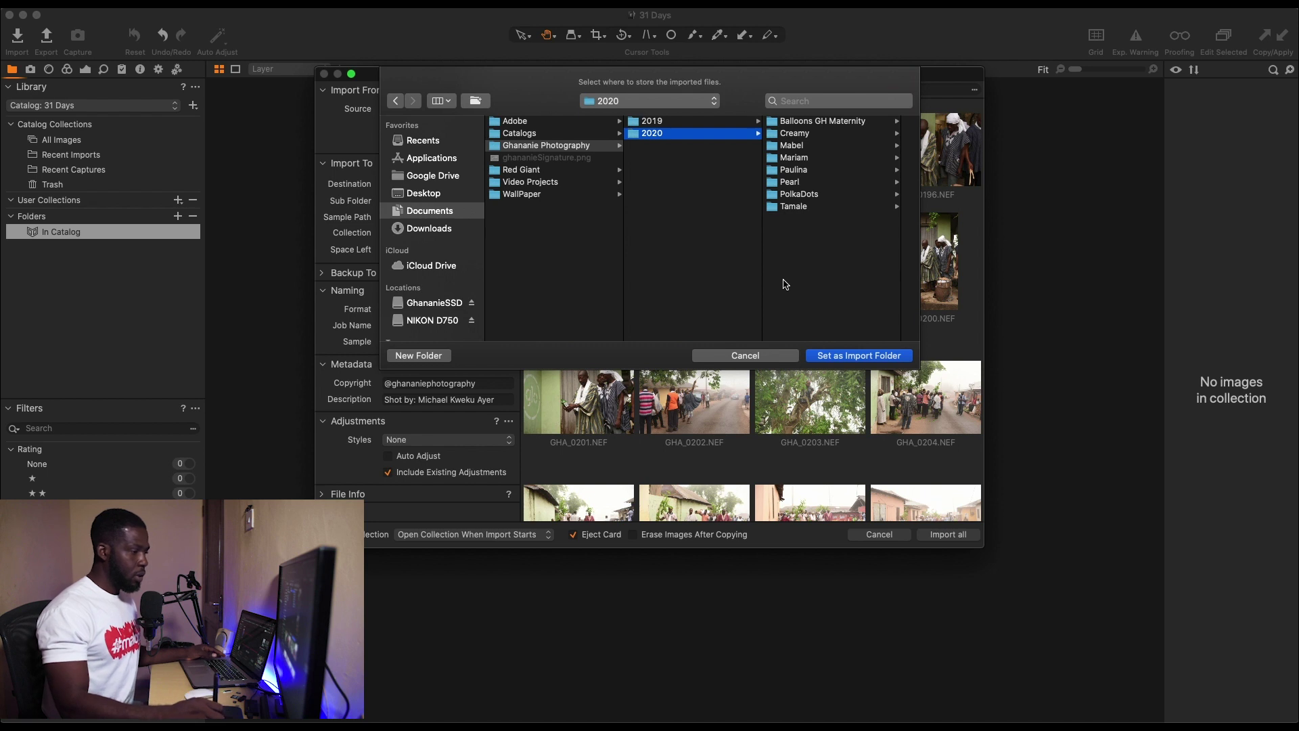
left_click(431, 355)
type("3")
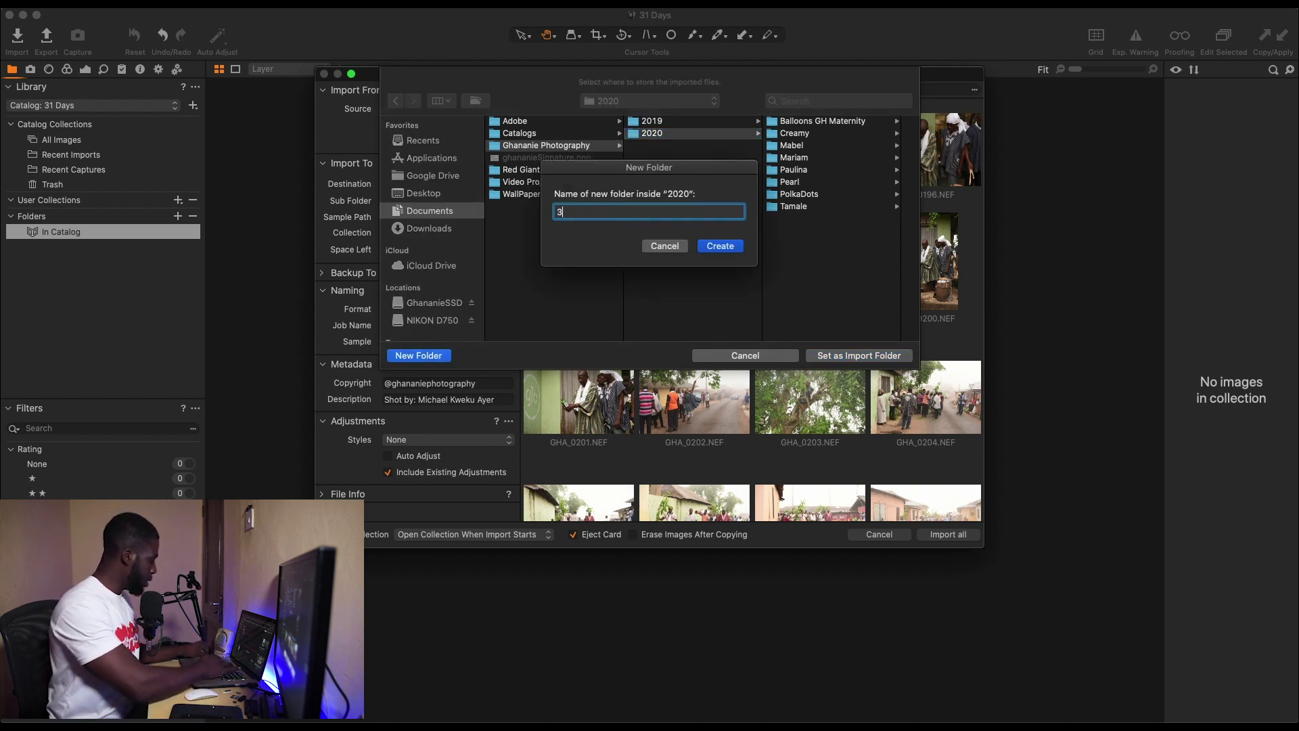
type("1 Days")
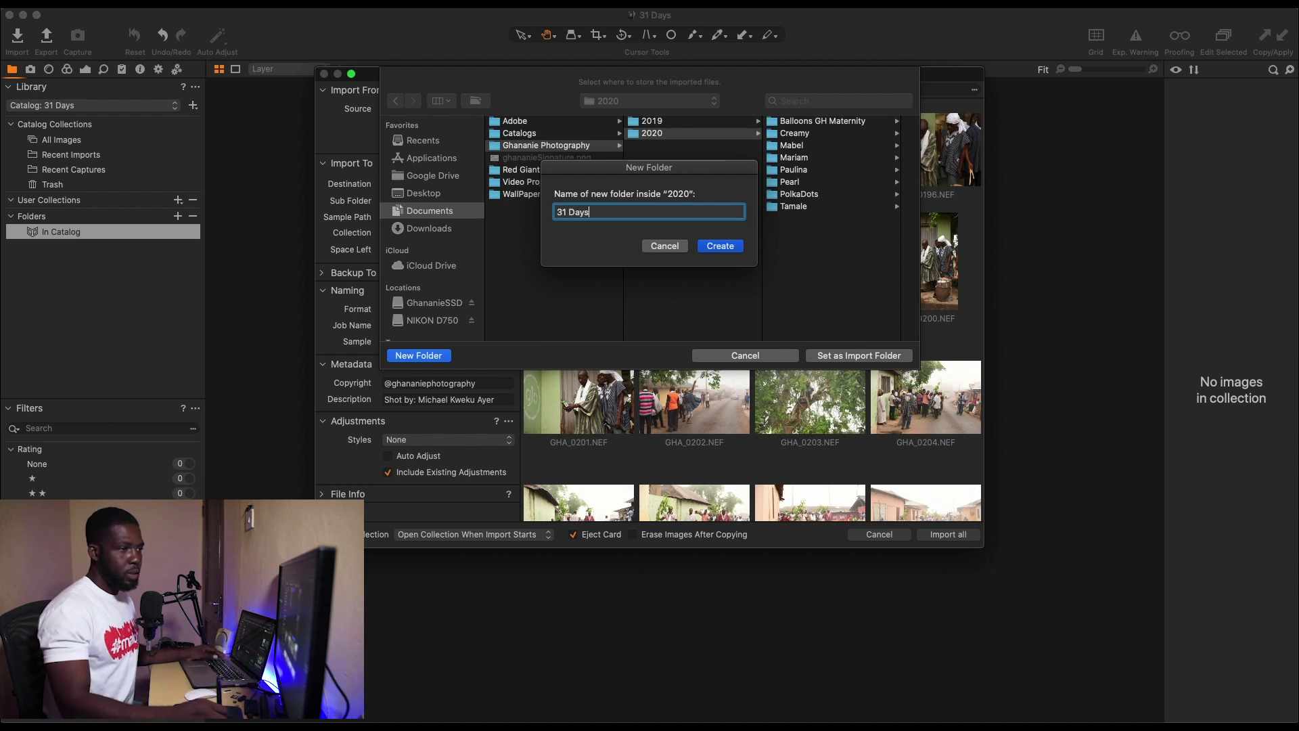
key("Return")
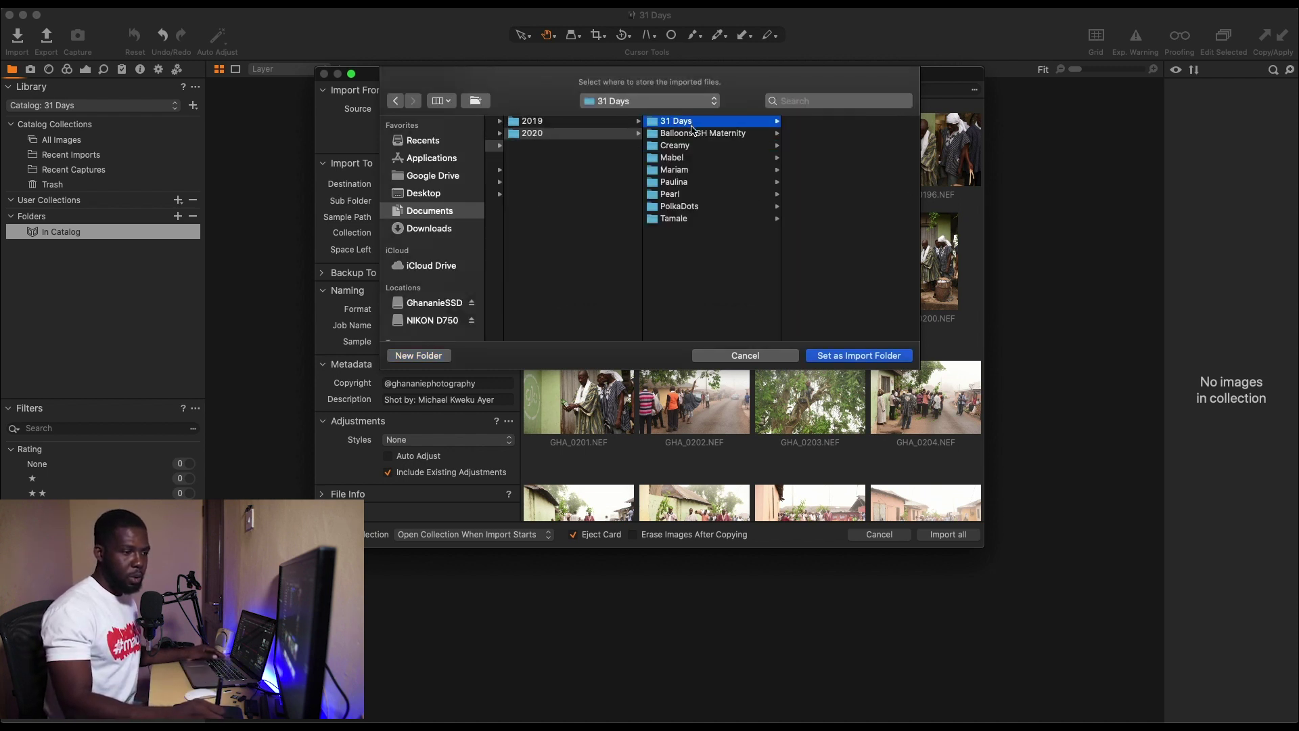
left_click(851, 356)
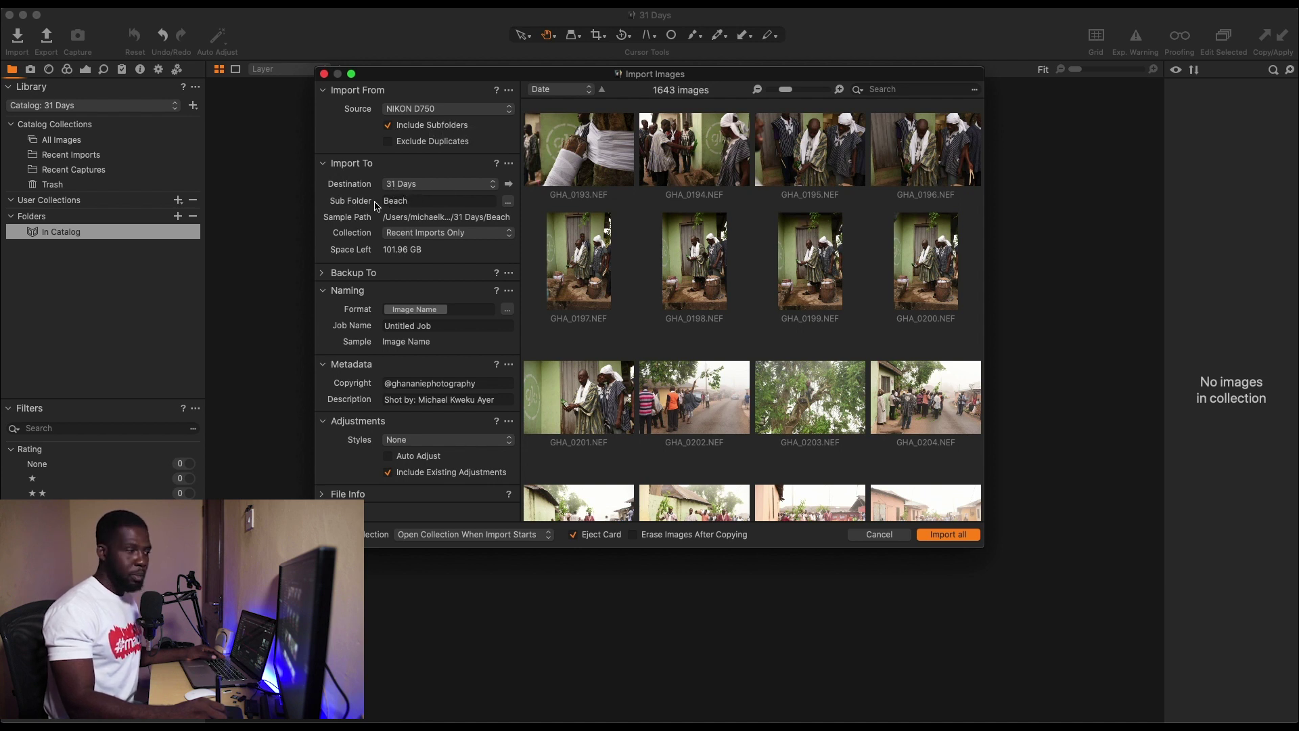
left_click(409, 201)
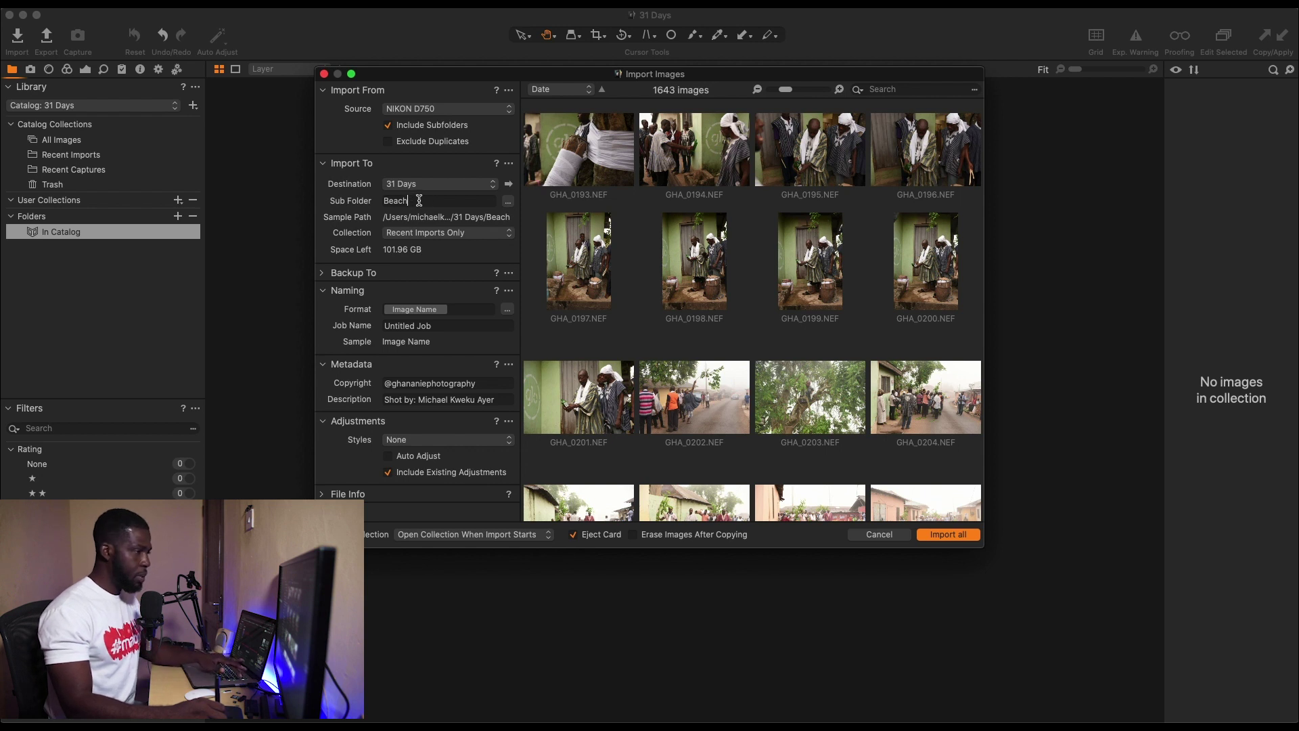
key("BackSpace")
key("BackSpace")
key("BackSpace")
key("BackSpace")
key("BackSpace")
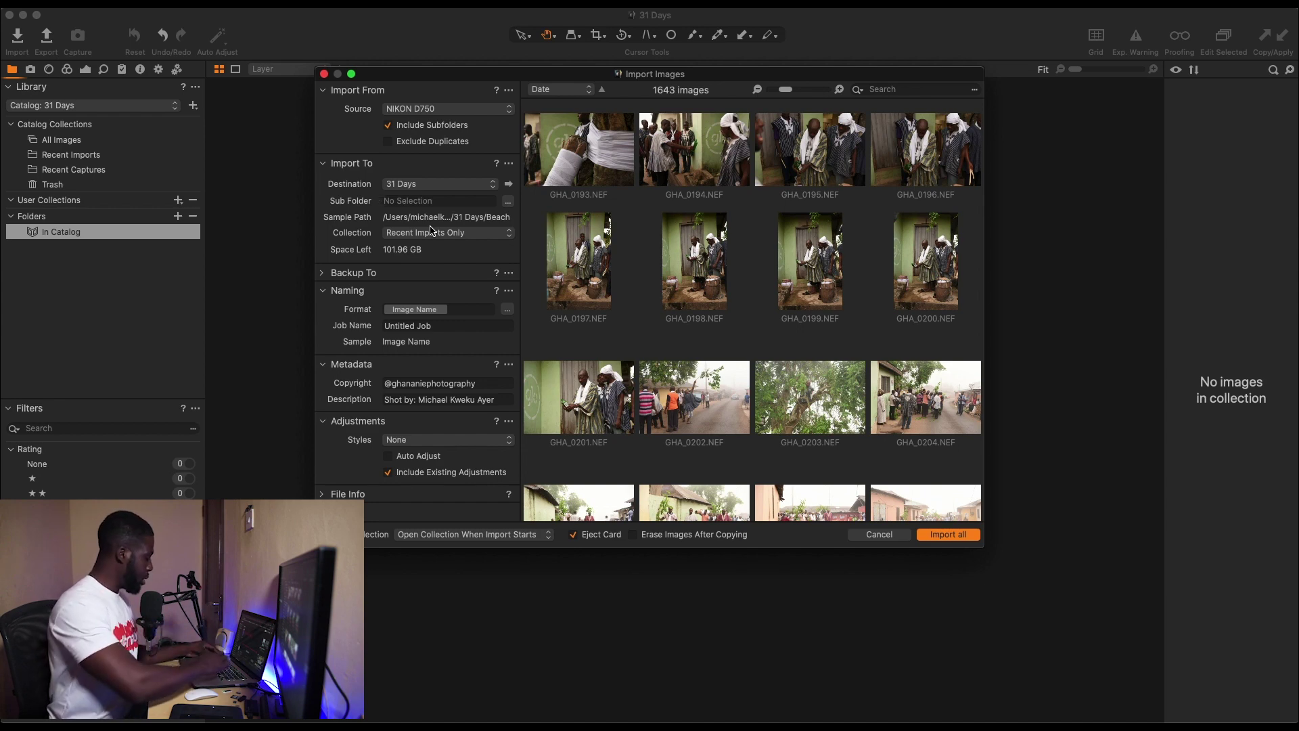
type("Beach")
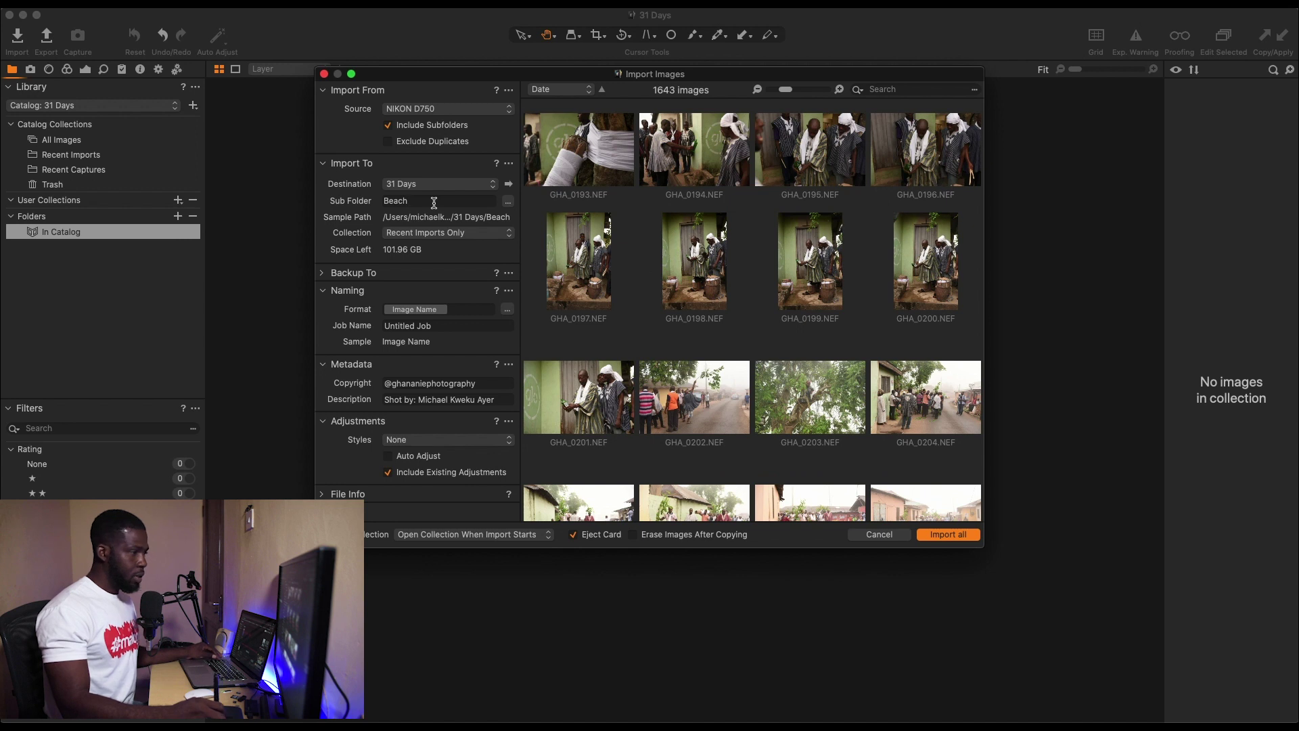
key("Tab")
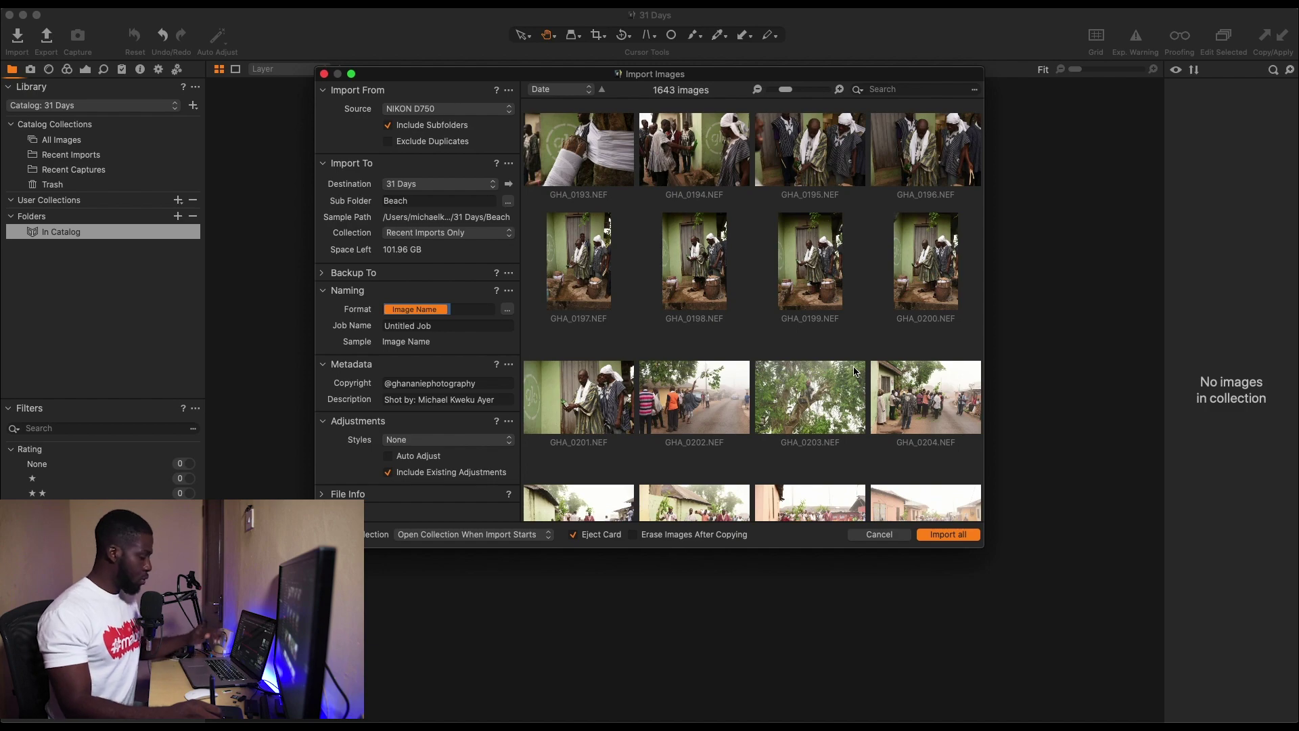
- Select the range GHA_1747 through GHA_1894, 148 images, in the import grid
scroll(859, 372, "down", 10)
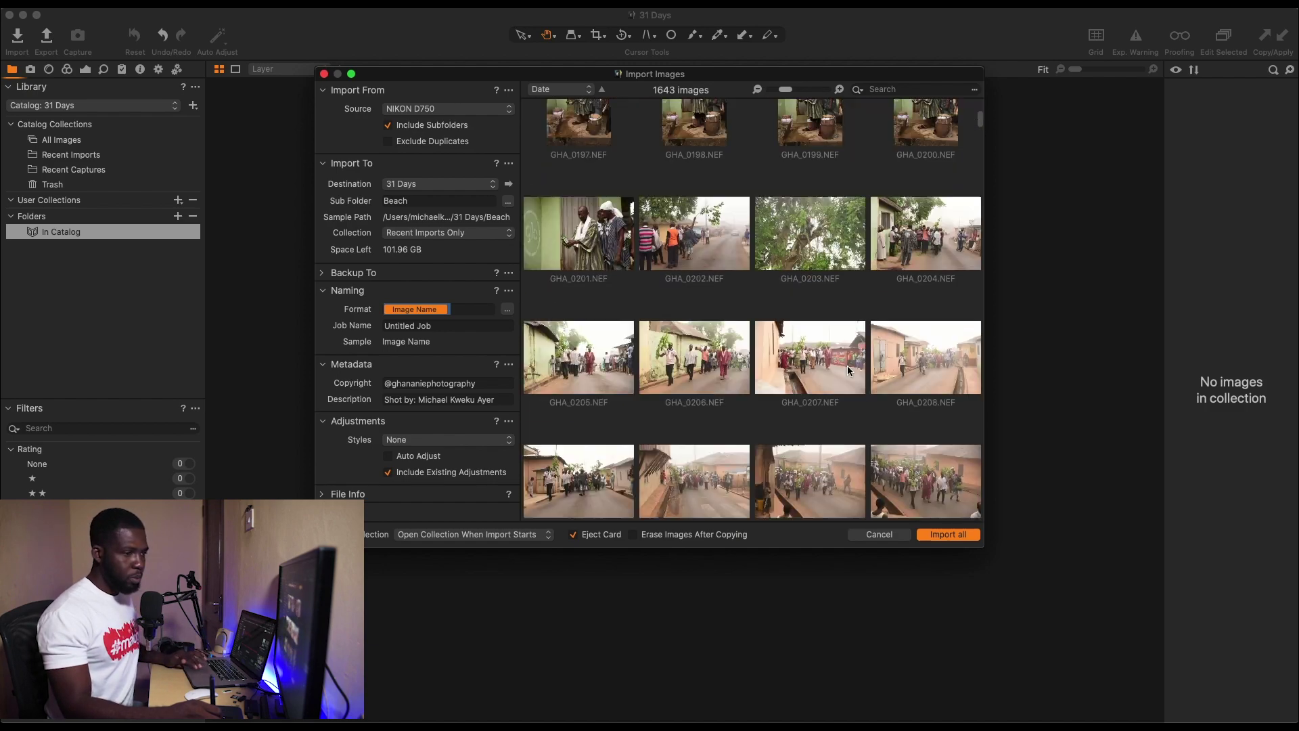
scroll(854, 371, "down", 15)
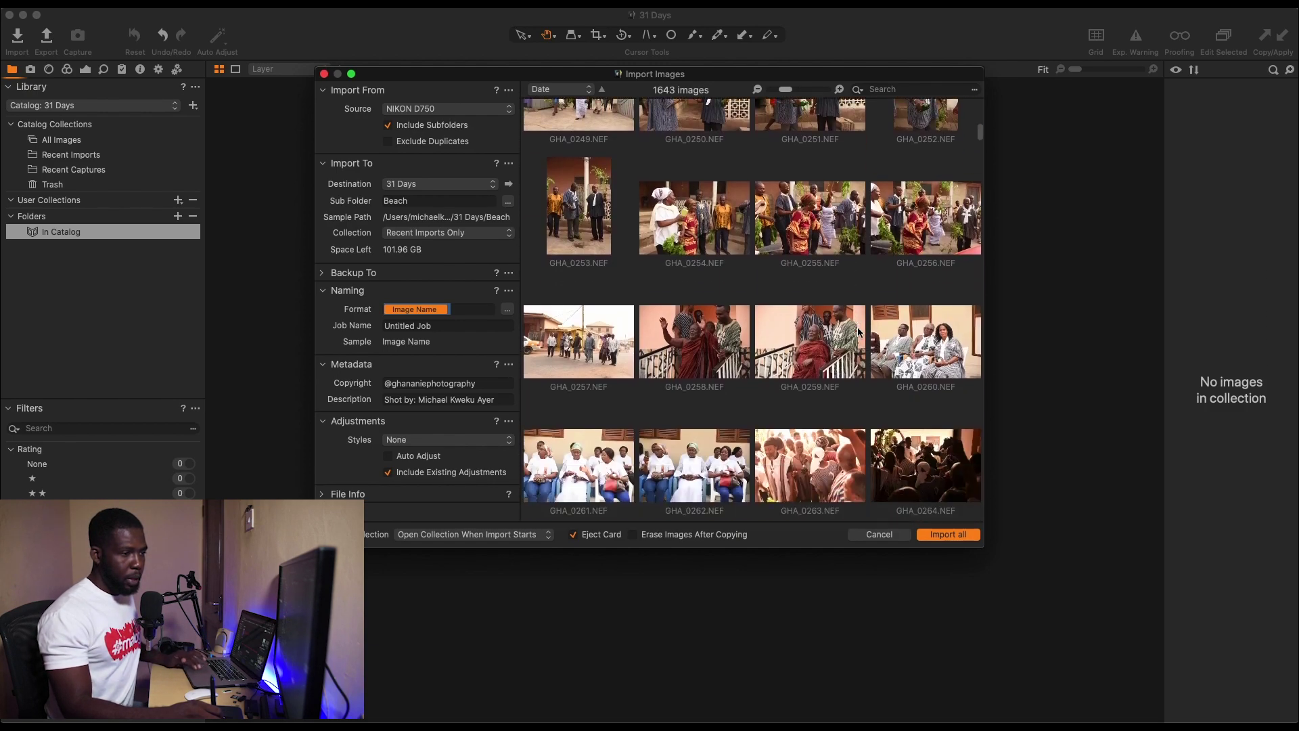
scroll(865, 342, "down", 20)
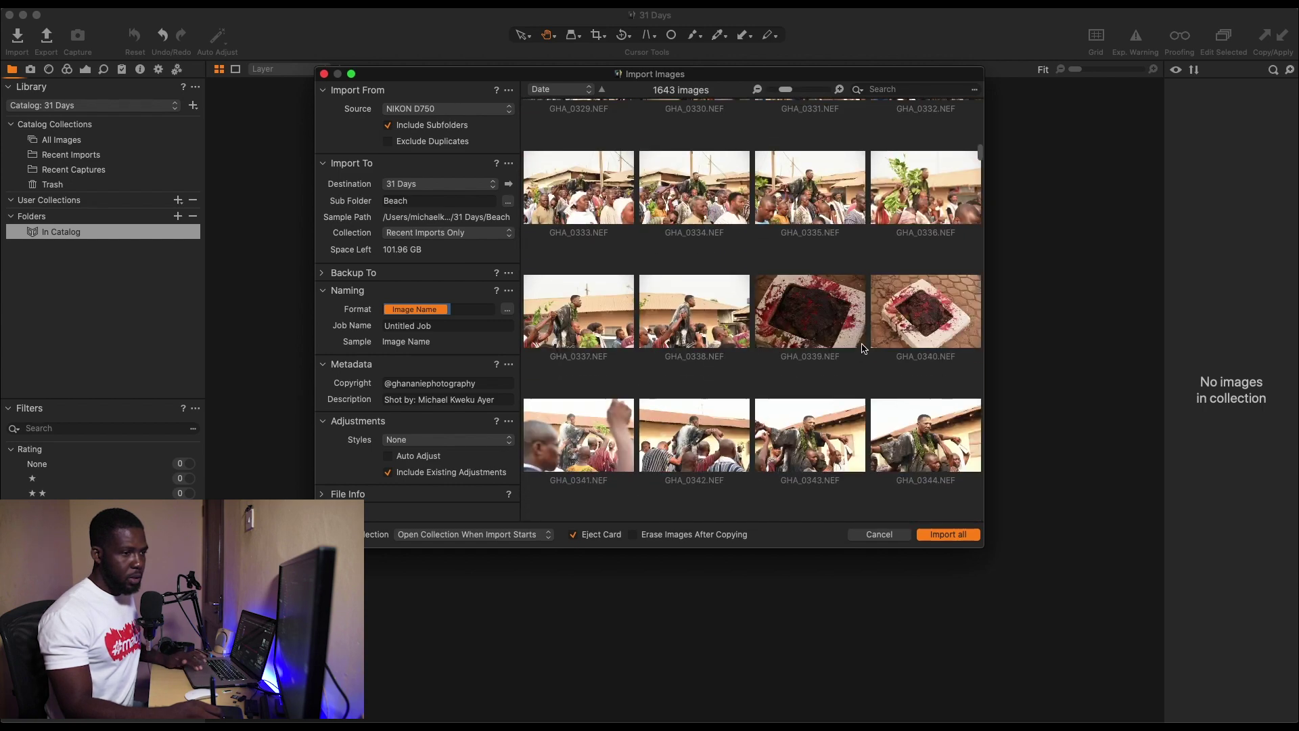
scroll(866, 349, "down", 20)
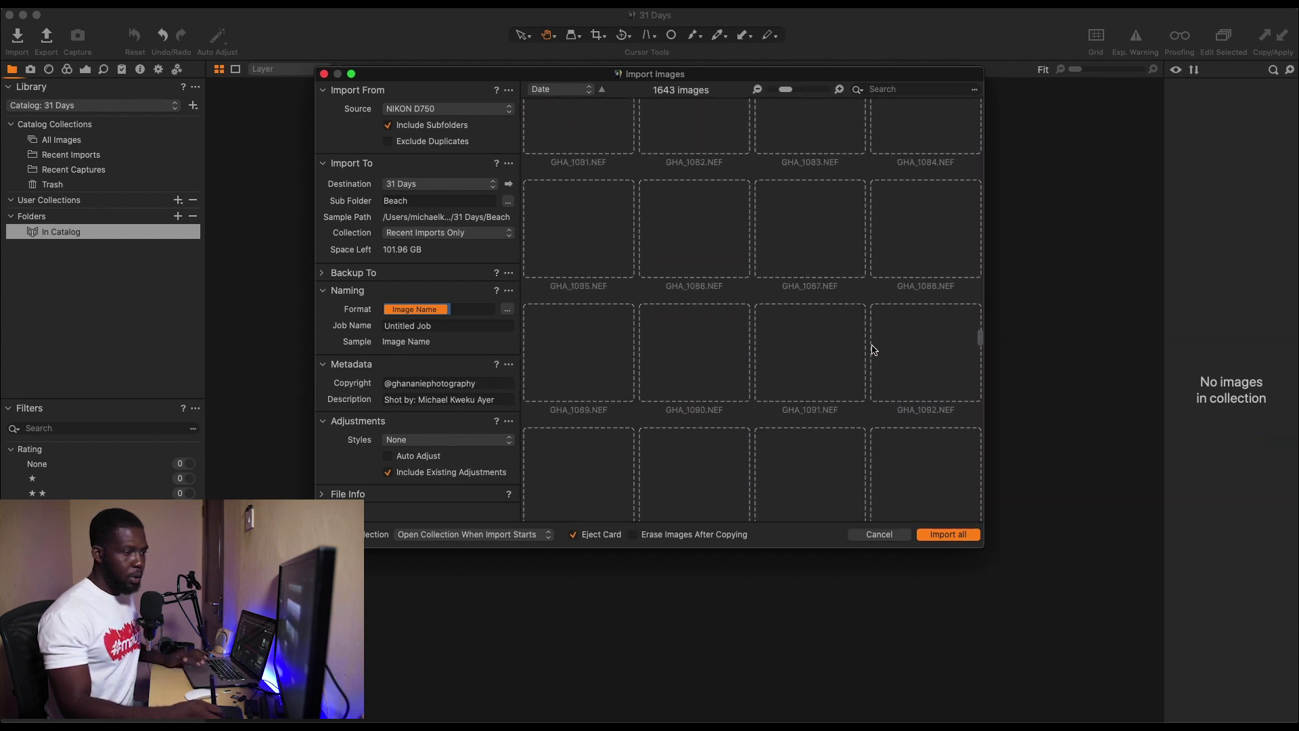
scroll(873, 349, "up", 3)
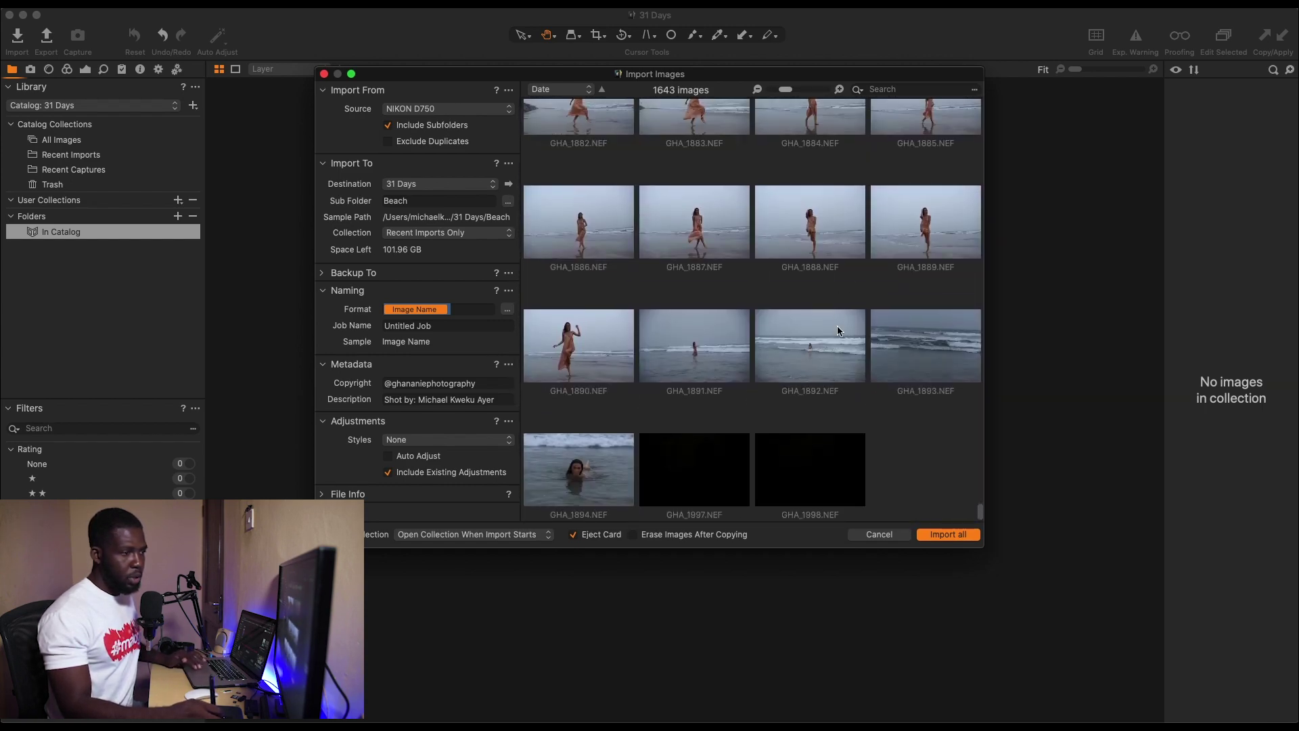
scroll(831, 336, "up", 15)
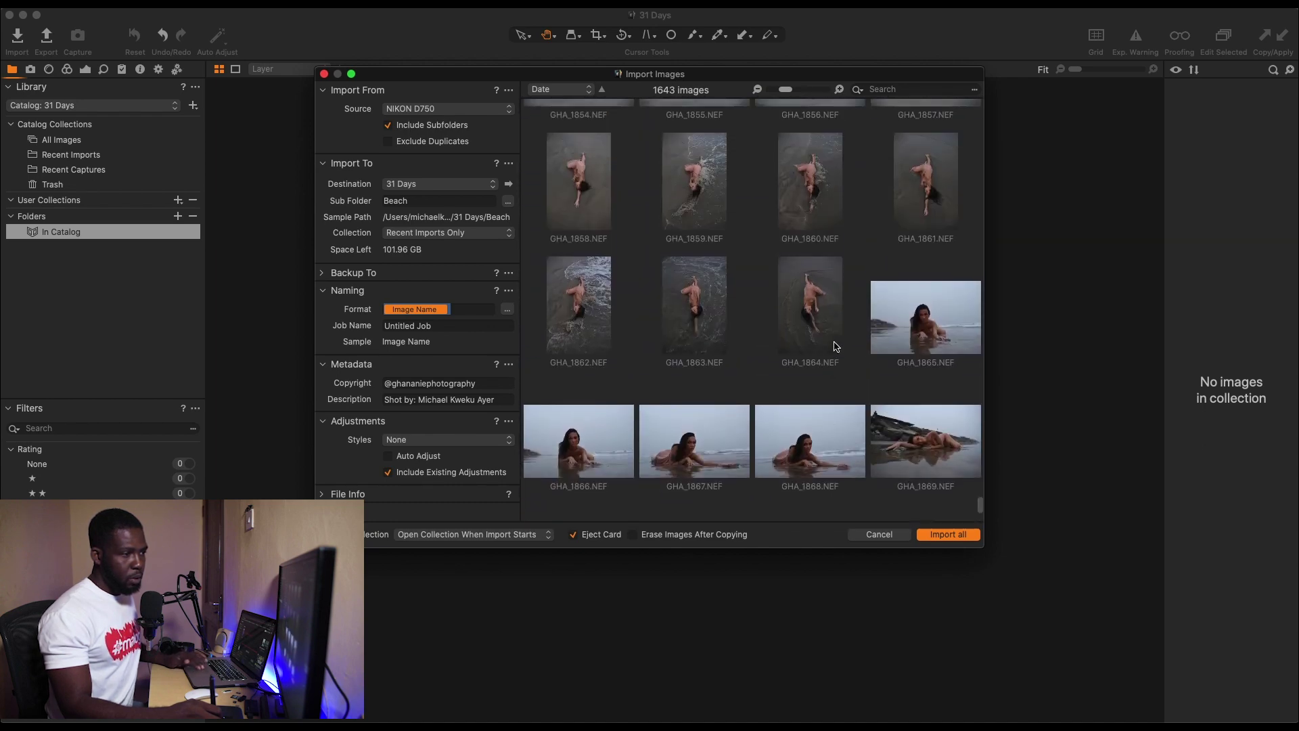
scroll(837, 345, "up", 15)
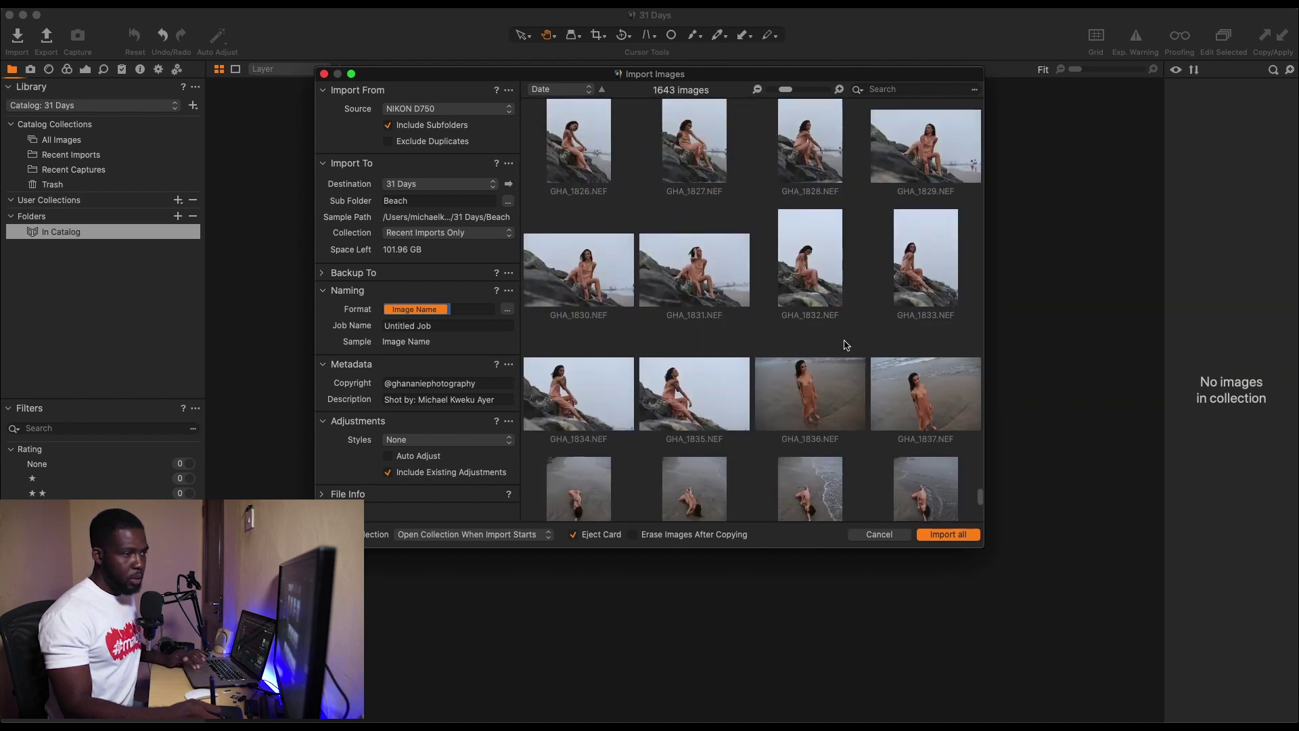
scroll(850, 345, "up", 15)
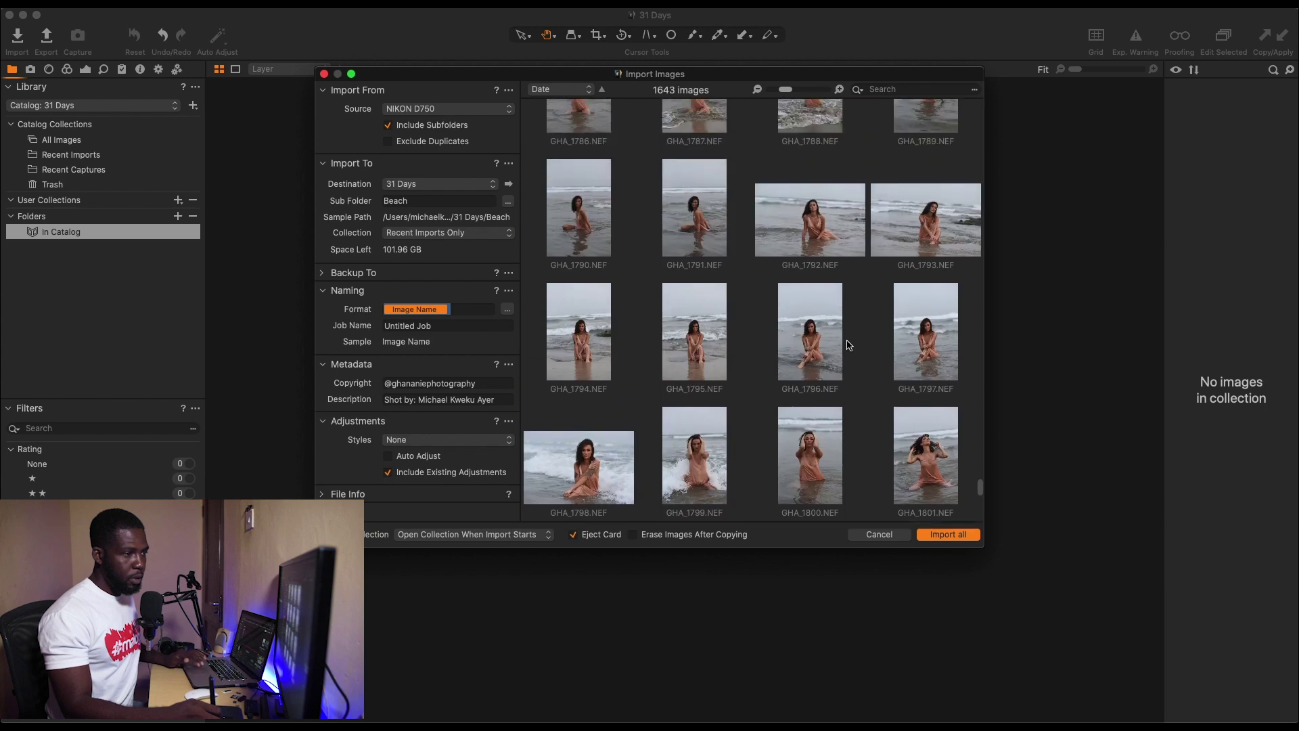
scroll(850, 348, "up", 15)
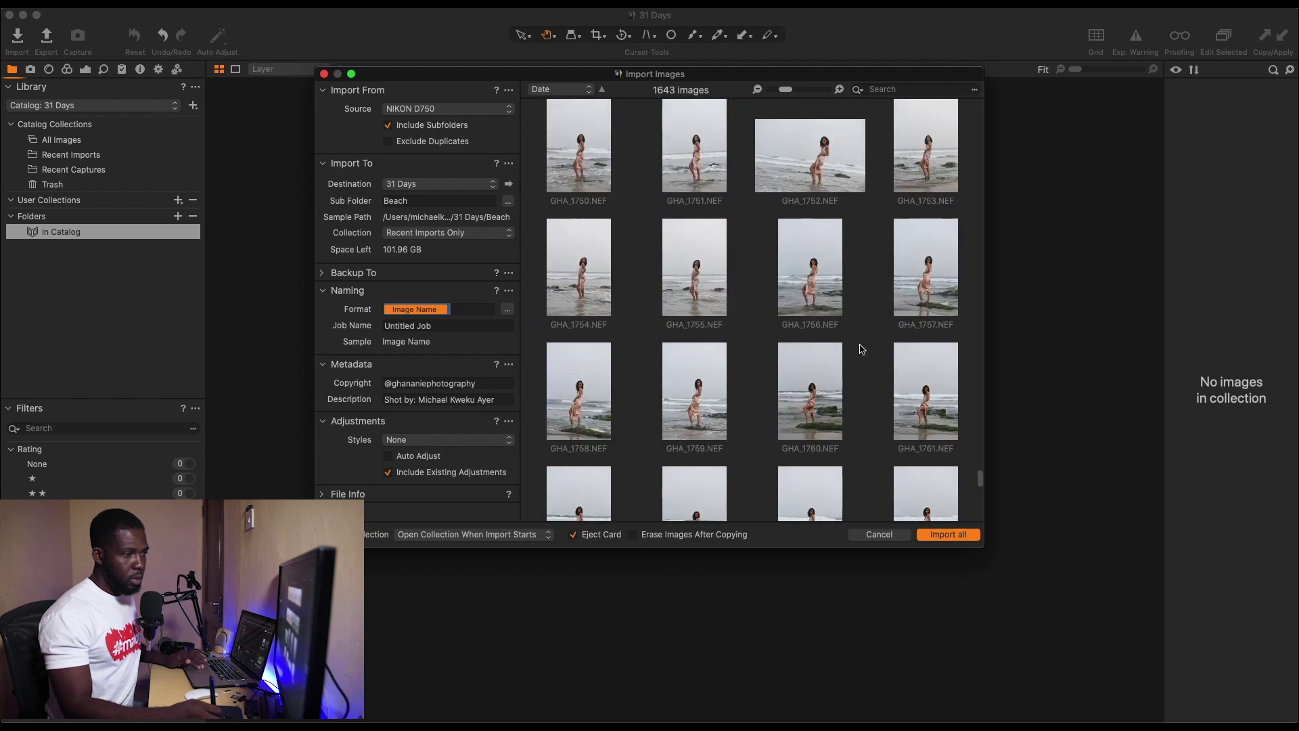
scroll(798, 325, "down", 3)
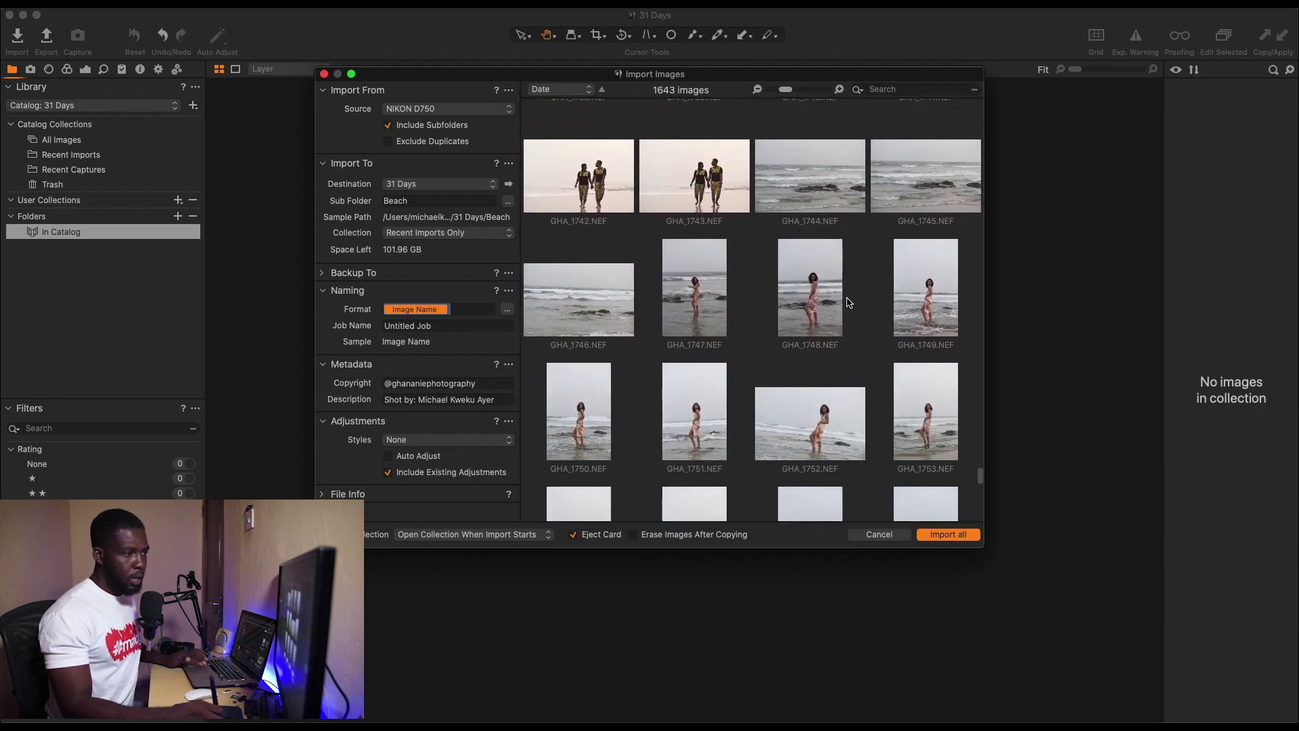
left_click(703, 174)
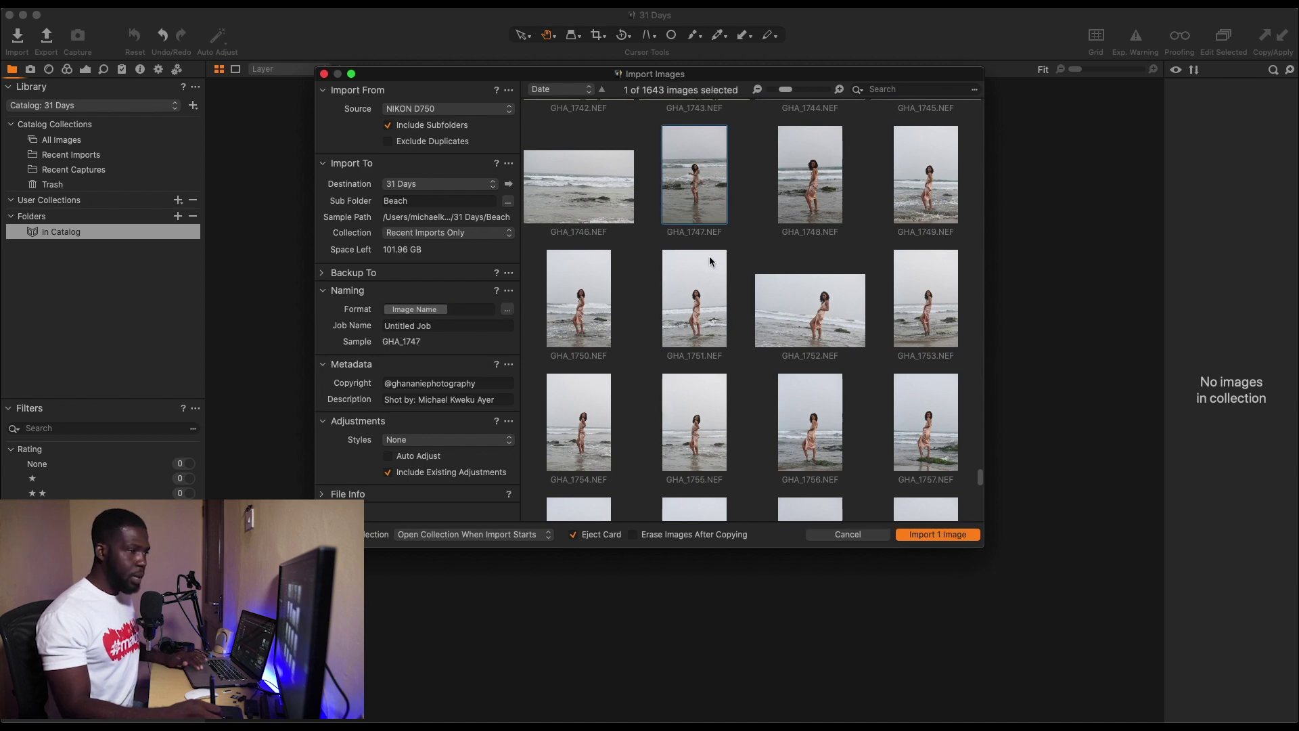
scroll(700, 379, "up", 1)
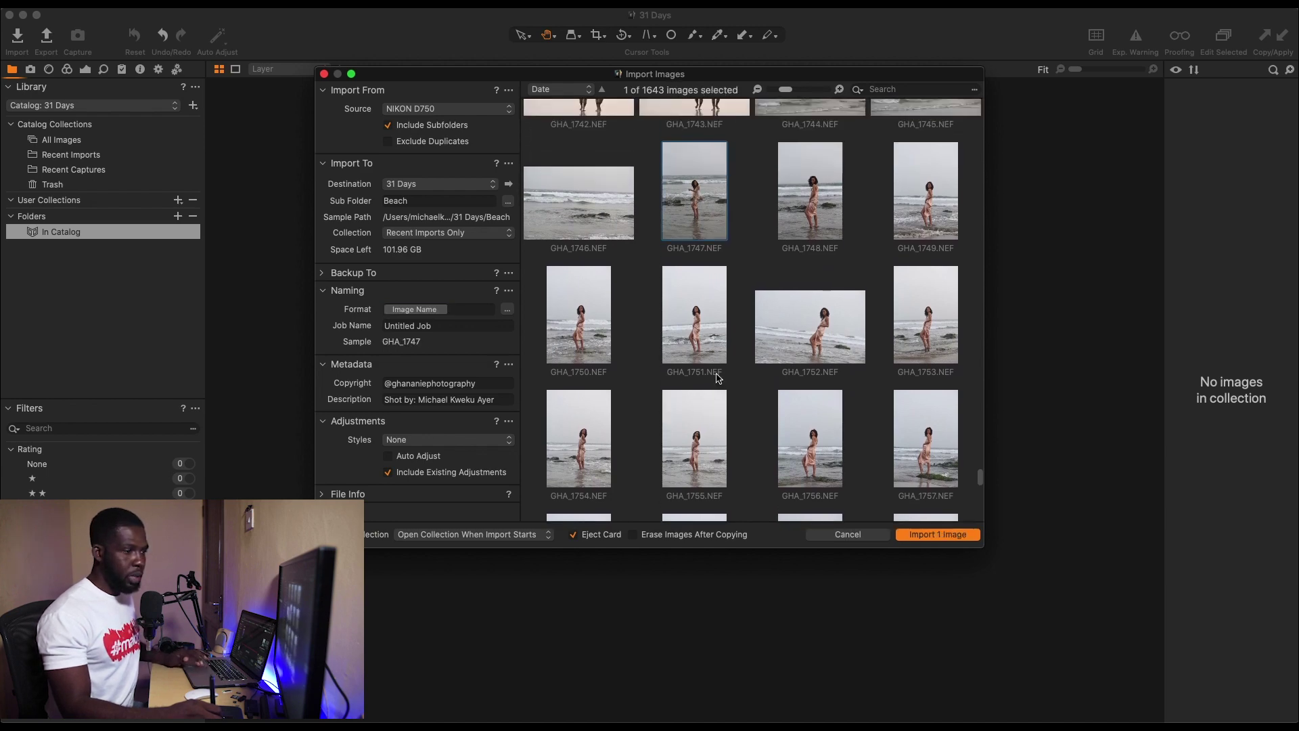
scroll(726, 373, "down", 20)
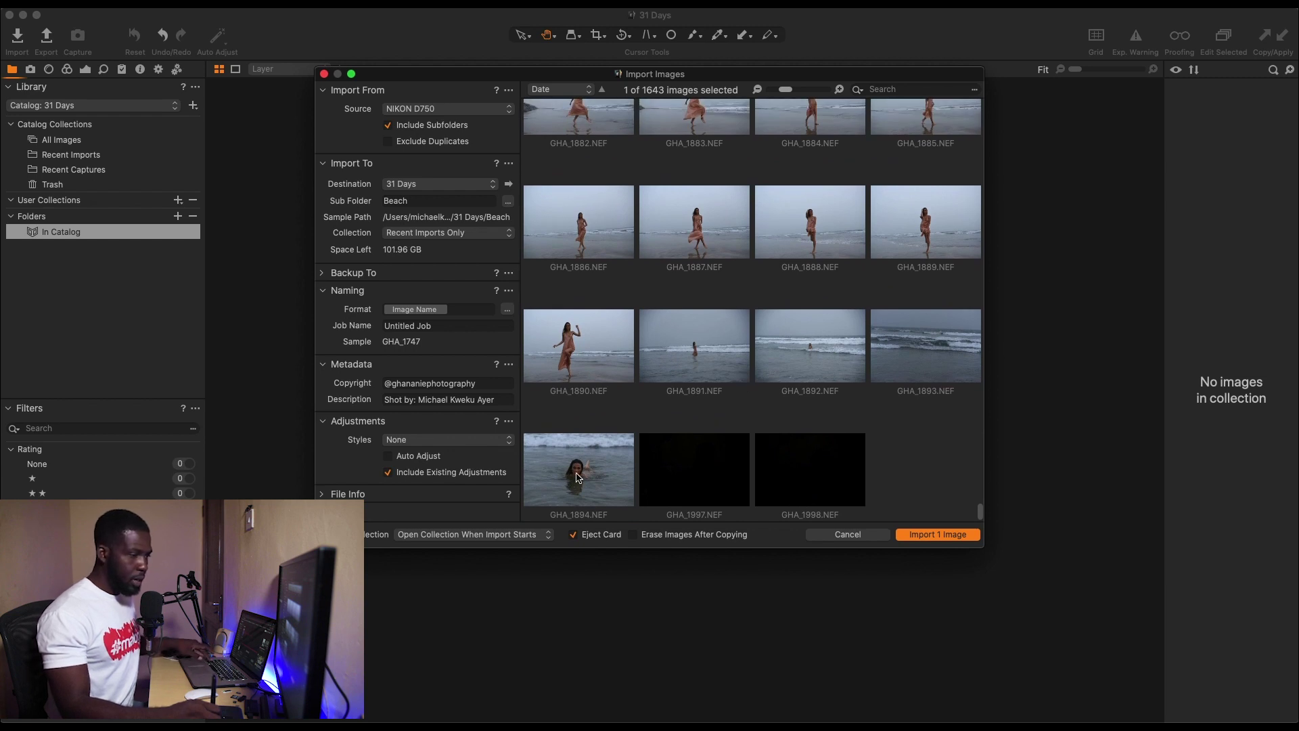
left_click(587, 477, "shift")
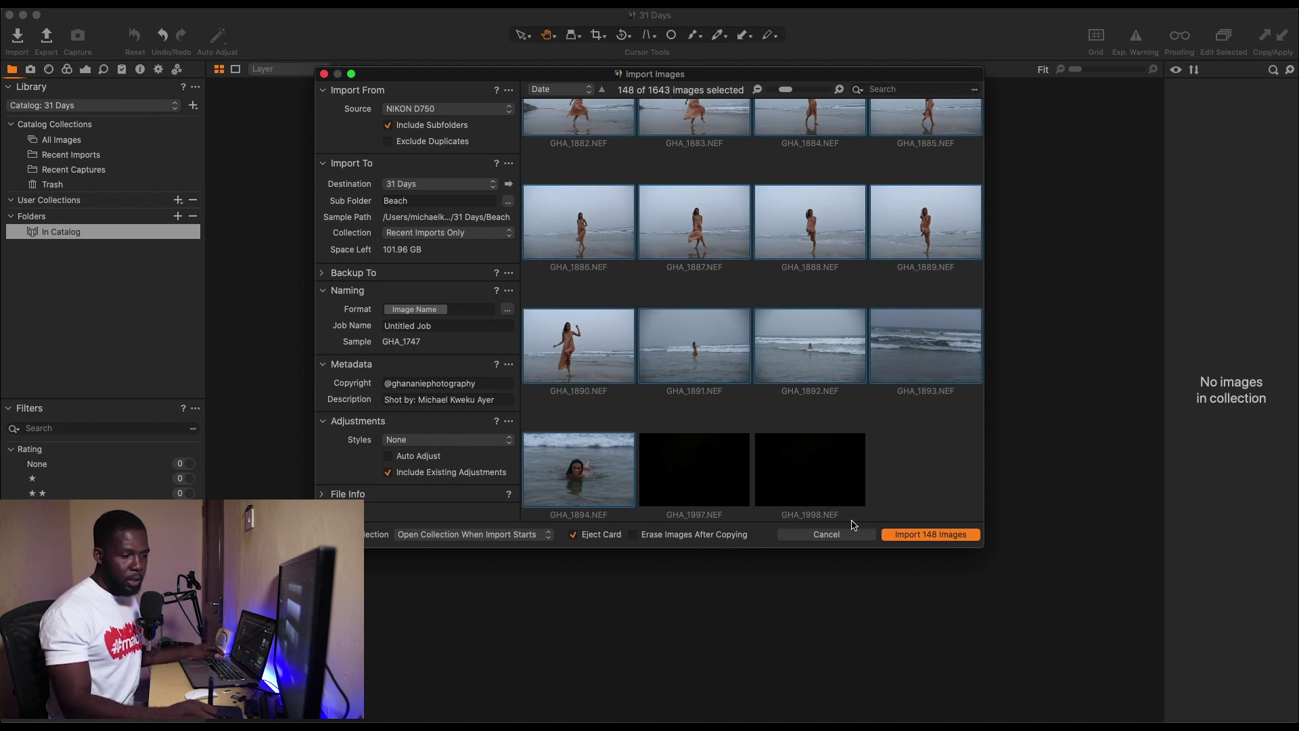
- Import the 148 selected images and show the Activities window to track progress
left_click(930, 535)
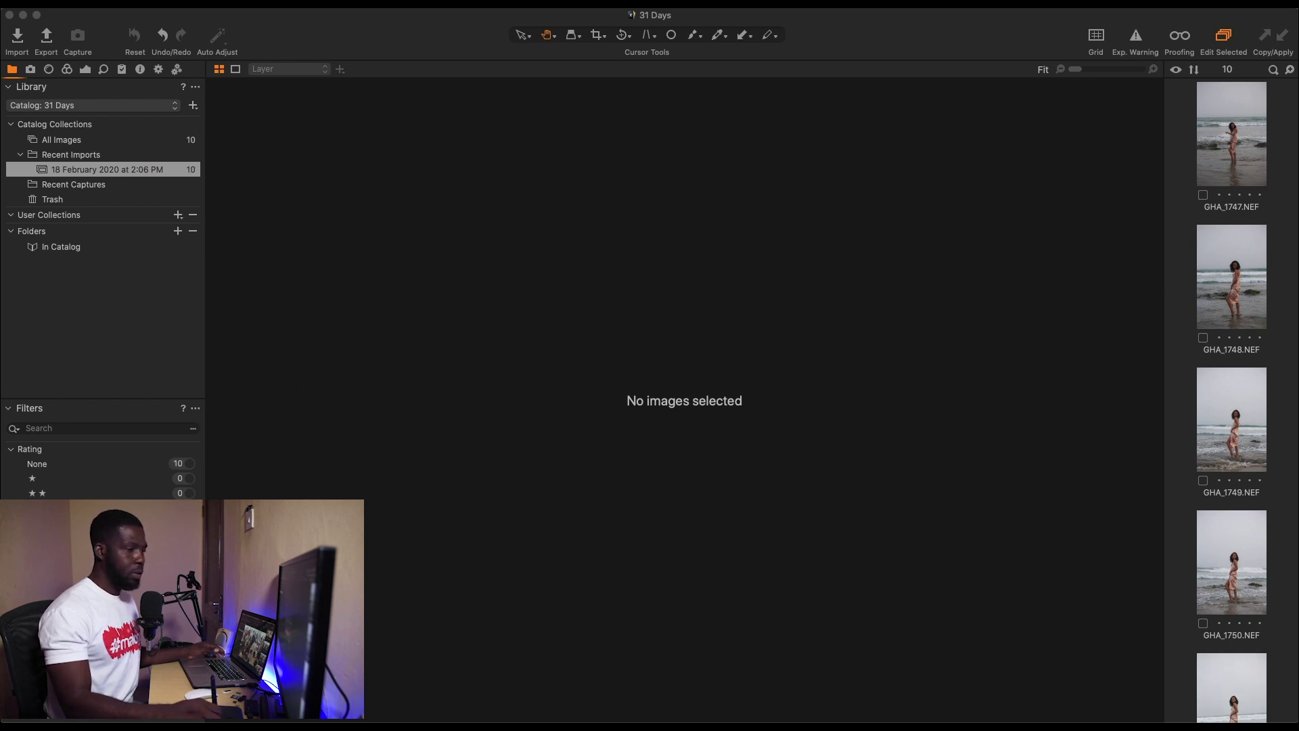
key("super+shift+a")
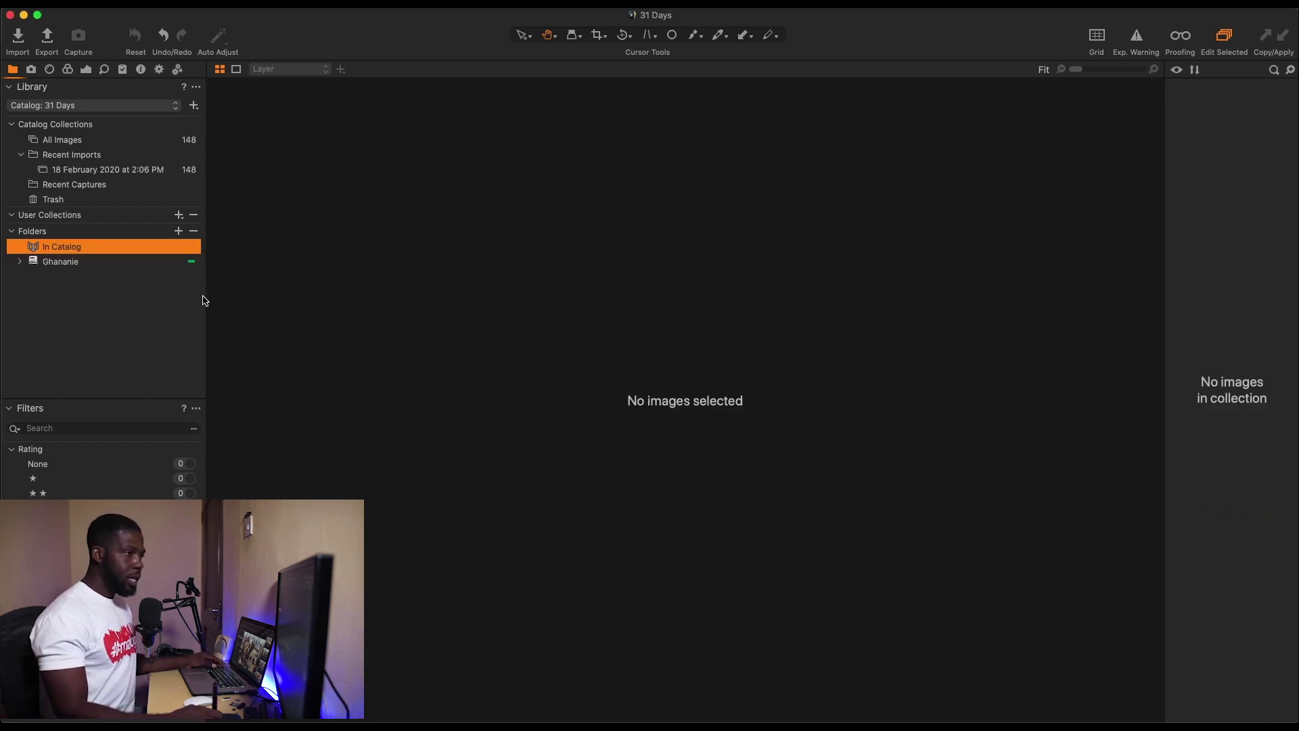
- Expand the Ghananie drive down to 2020 > 31 Days and open the Beach folder
left_click(21, 262)
left_click(31, 277)
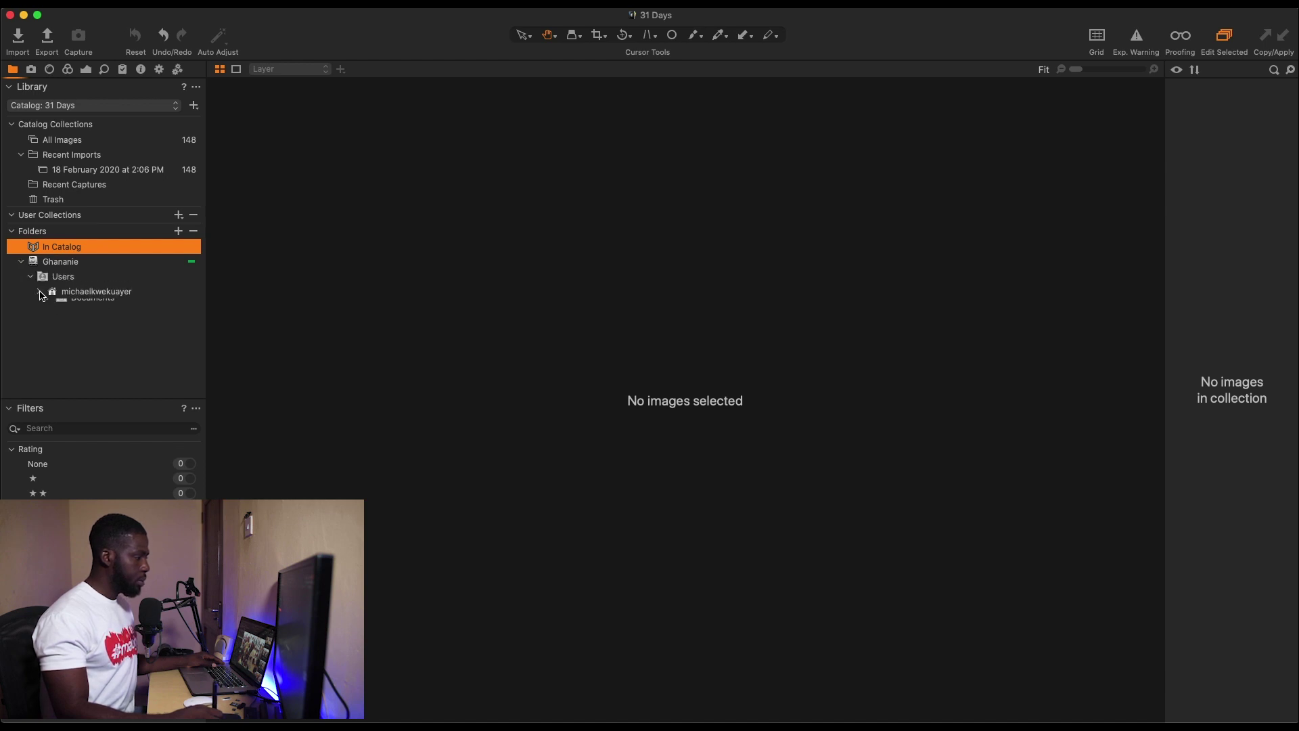
left_click(48, 307)
left_click(59, 321)
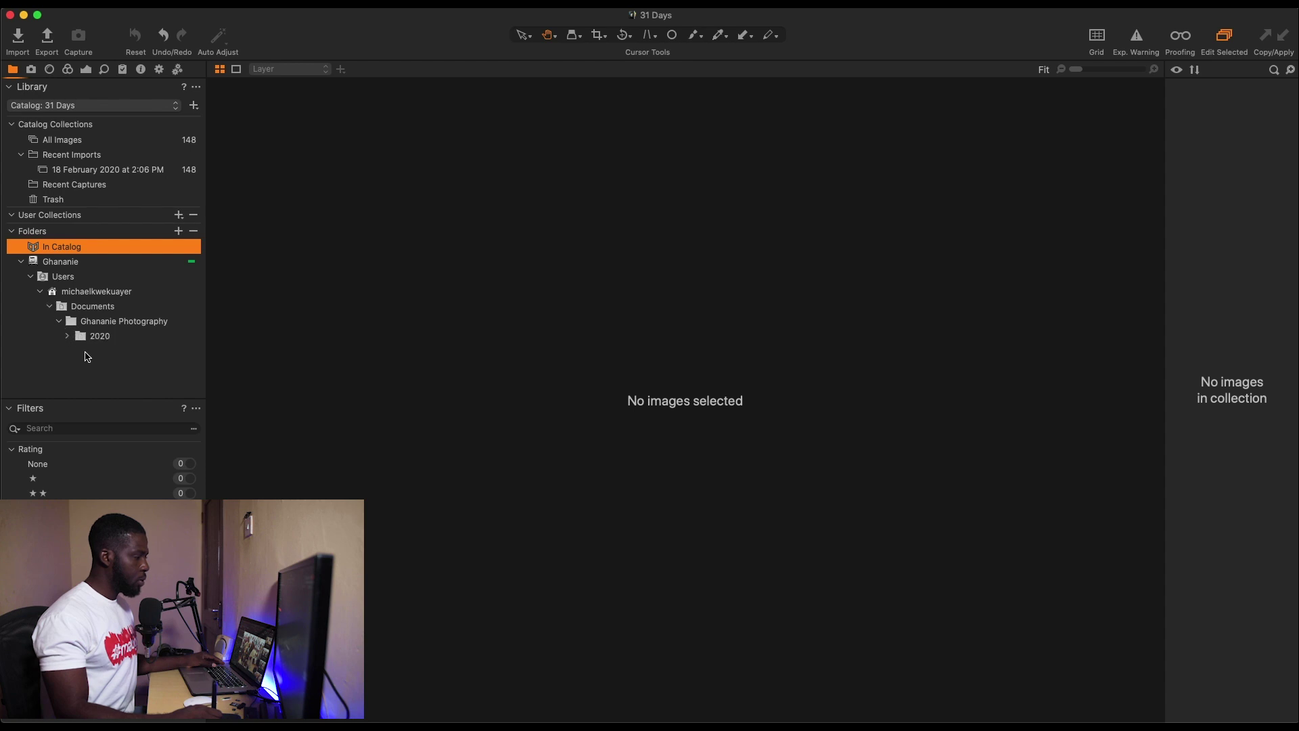
left_click(68, 338)
left_click(78, 351)
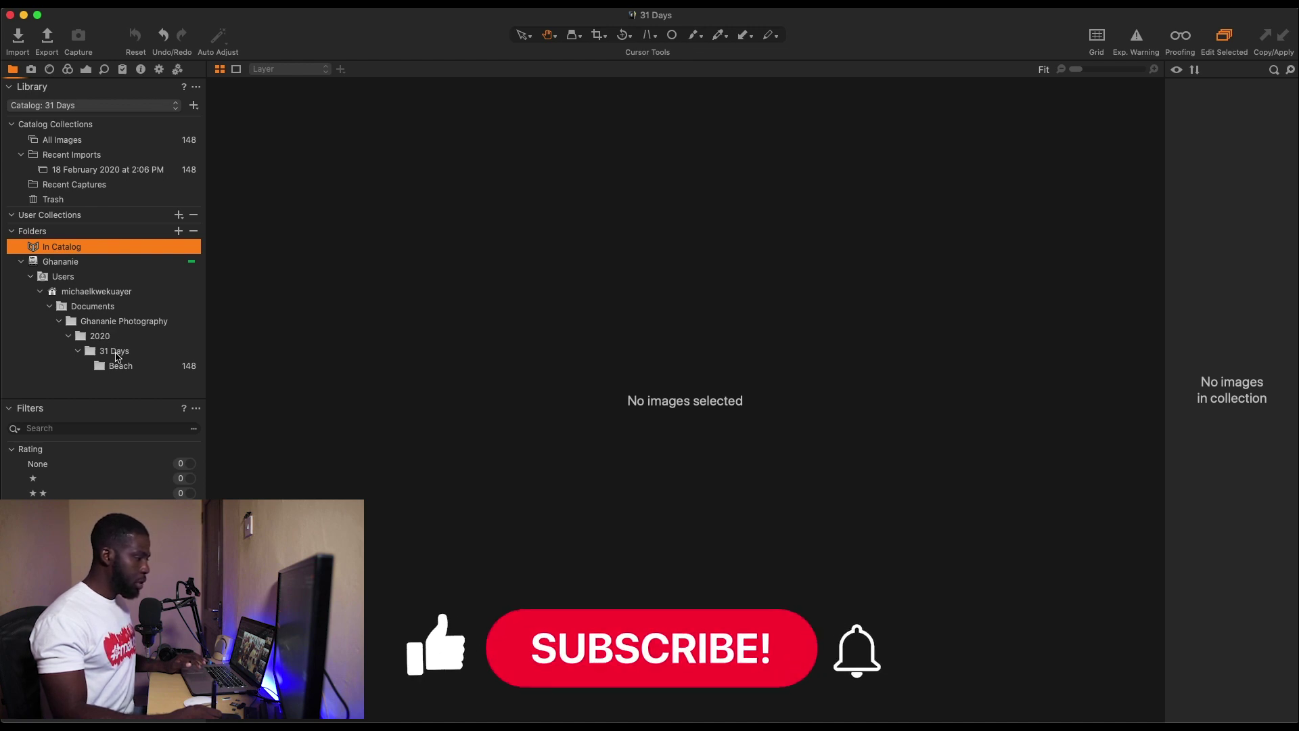
left_click(121, 366)
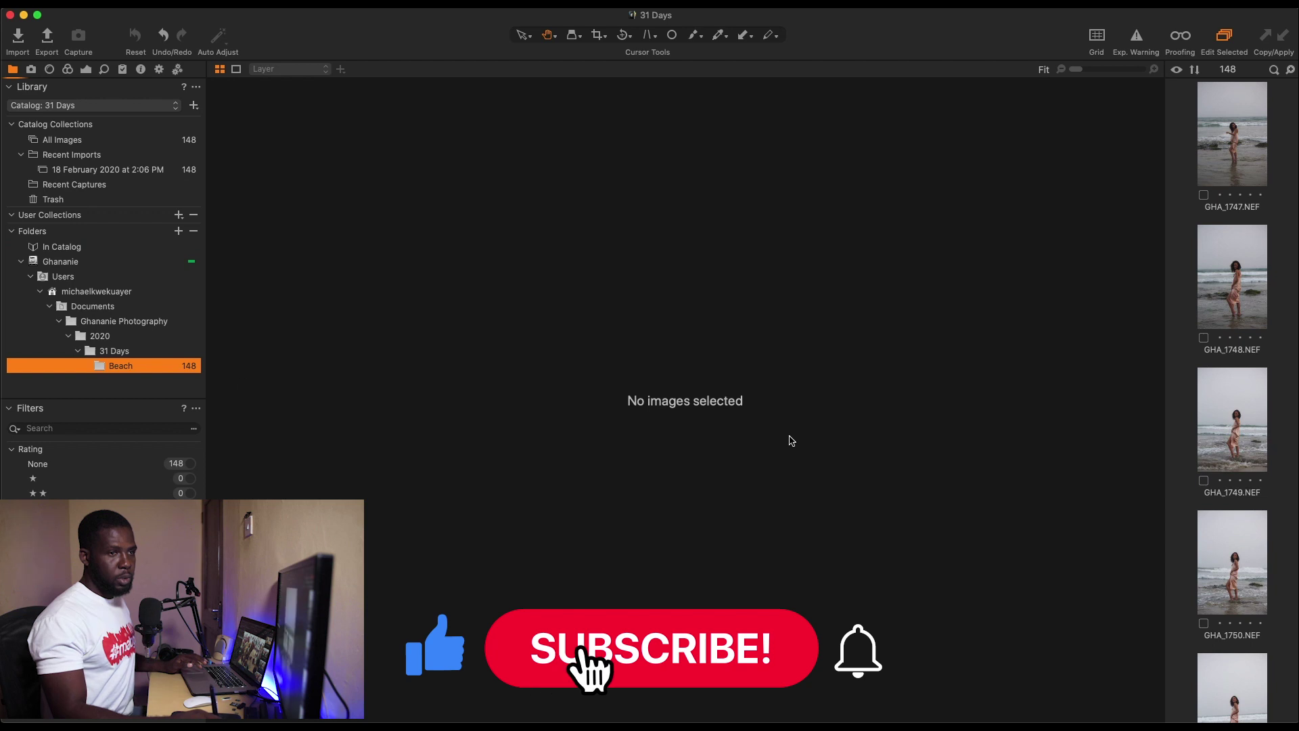
- Step through the Beach images from GHA_1747 and view GHA_1762 full-size
left_click(1234, 147)
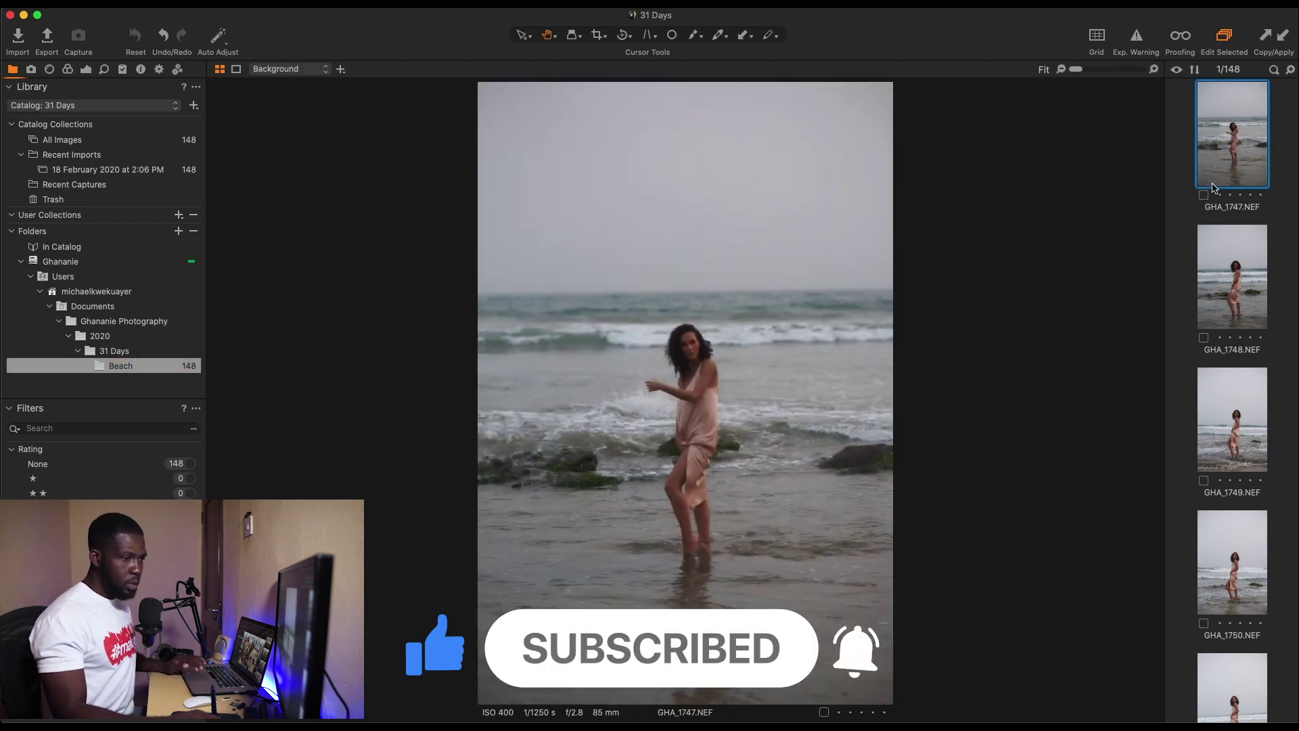
key("Down")
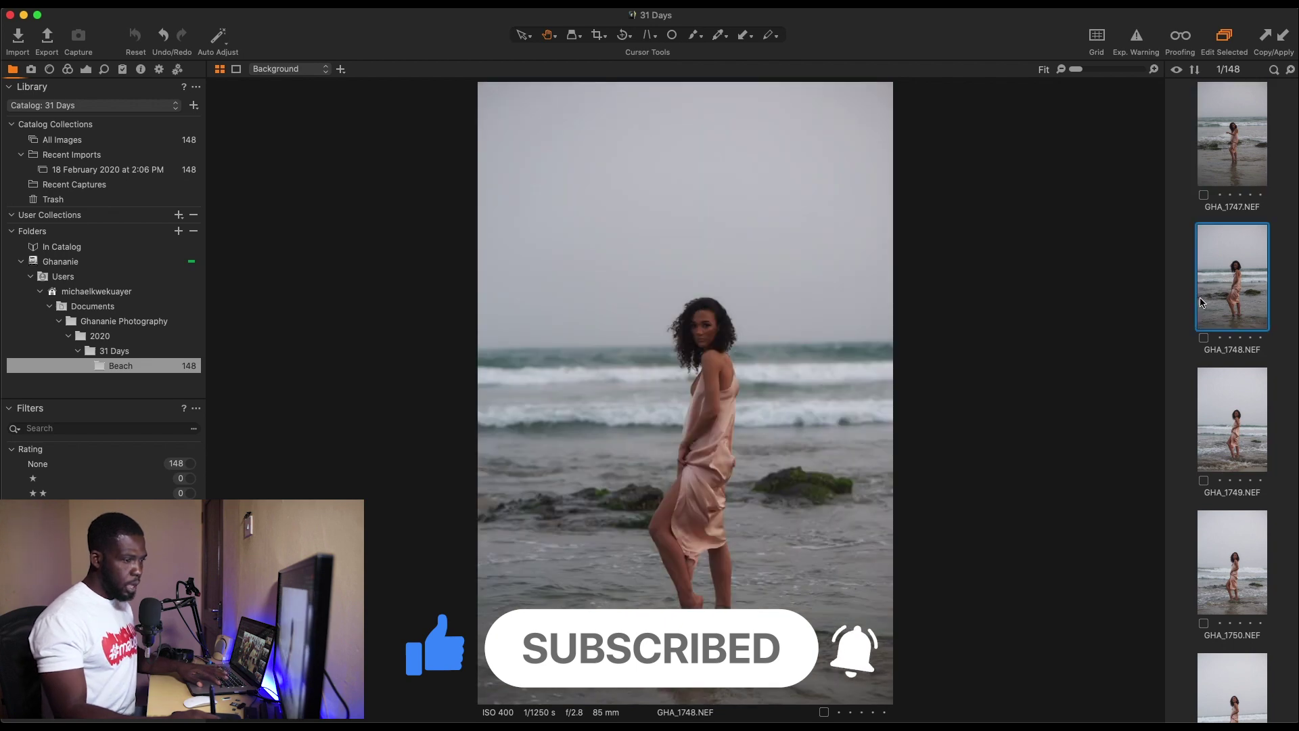
key("Down")
key("Down")
key("Down")
key("Down")
key("Down")
key("Down")
key("Down")
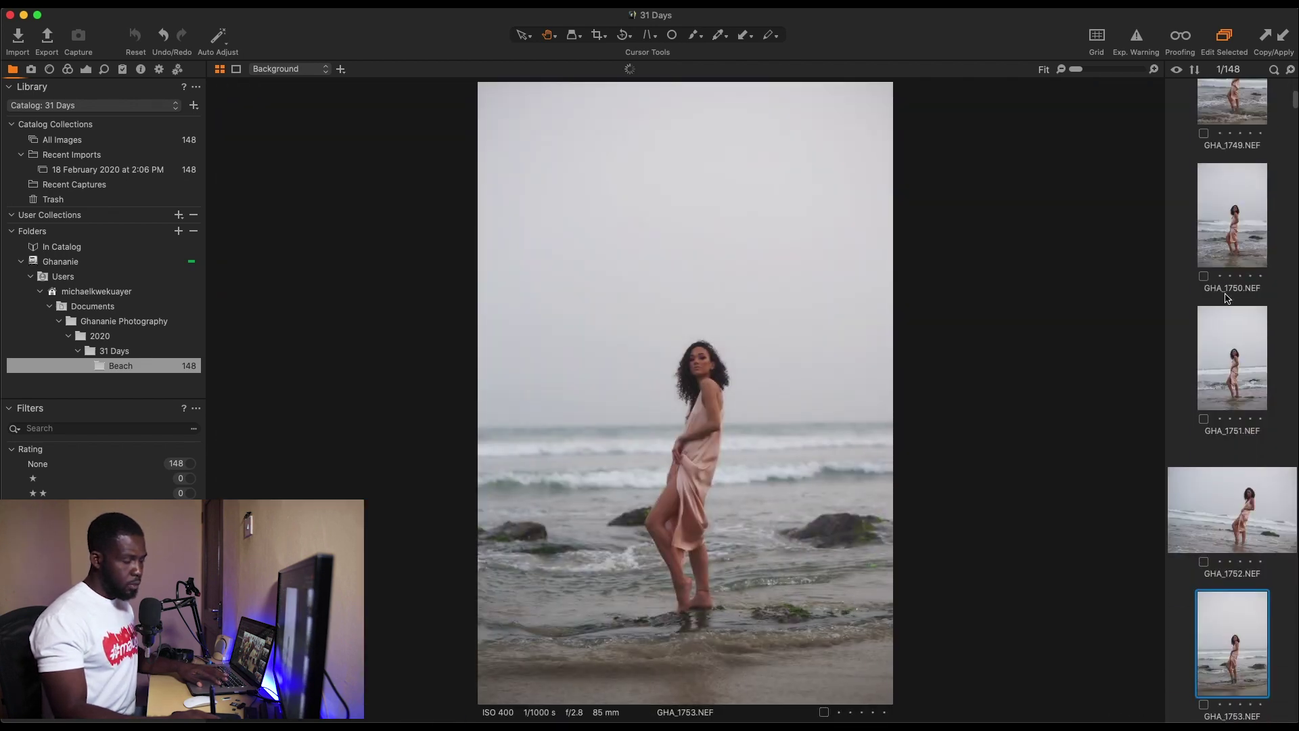
key("Down")
key("Down")
key("Down")
key("Down")
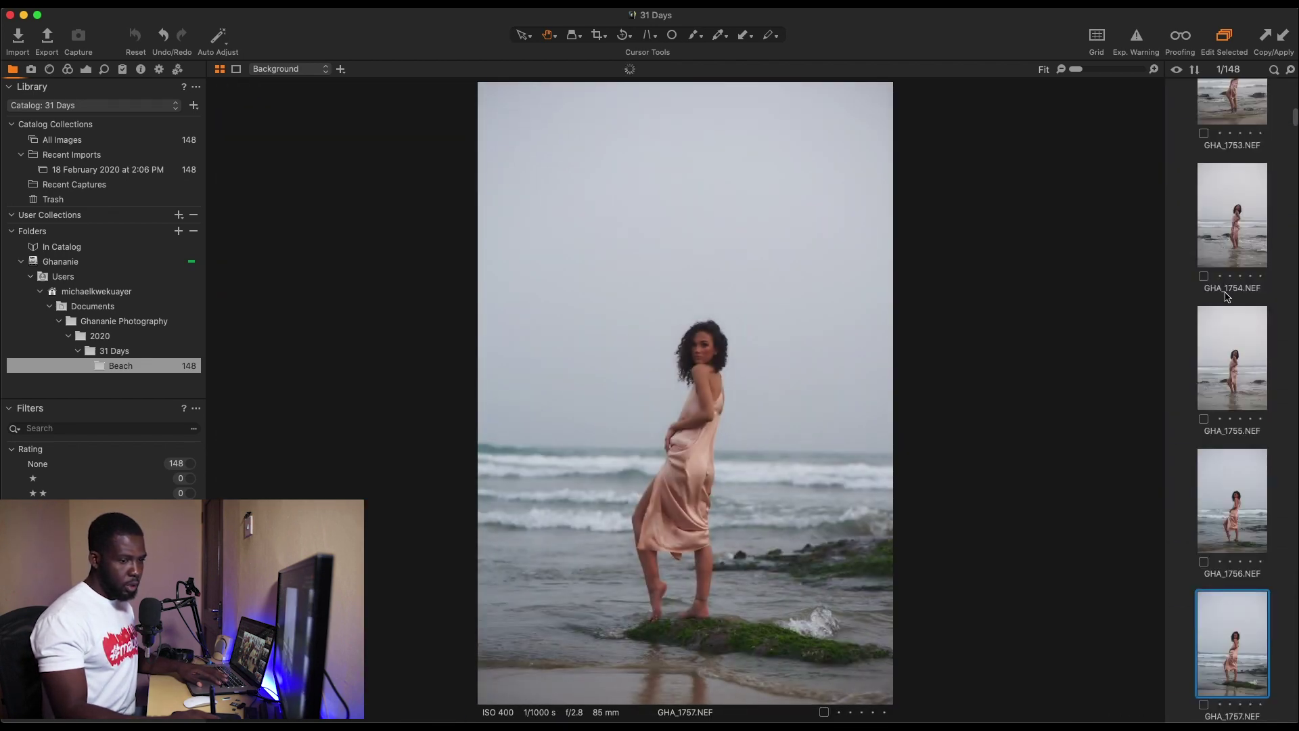
key("Down")
key("Down")
key("Down")
key("Down")
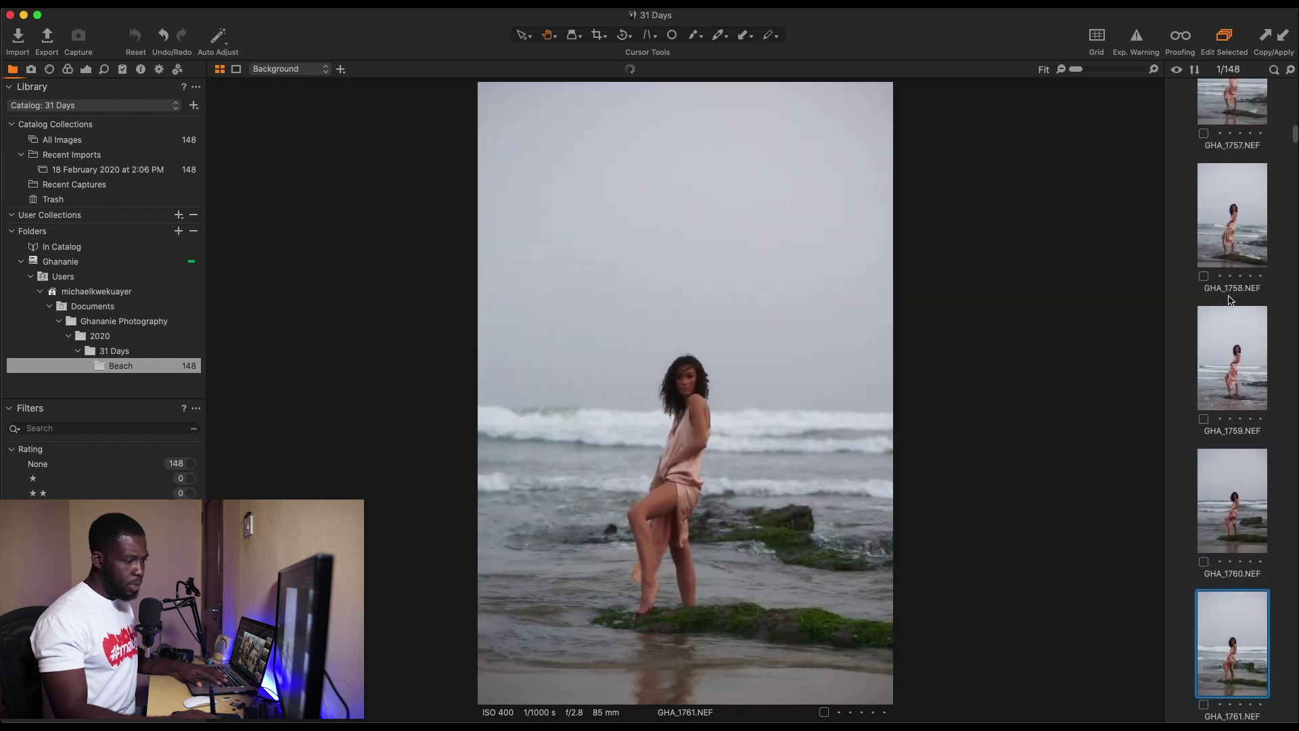
key("Down")
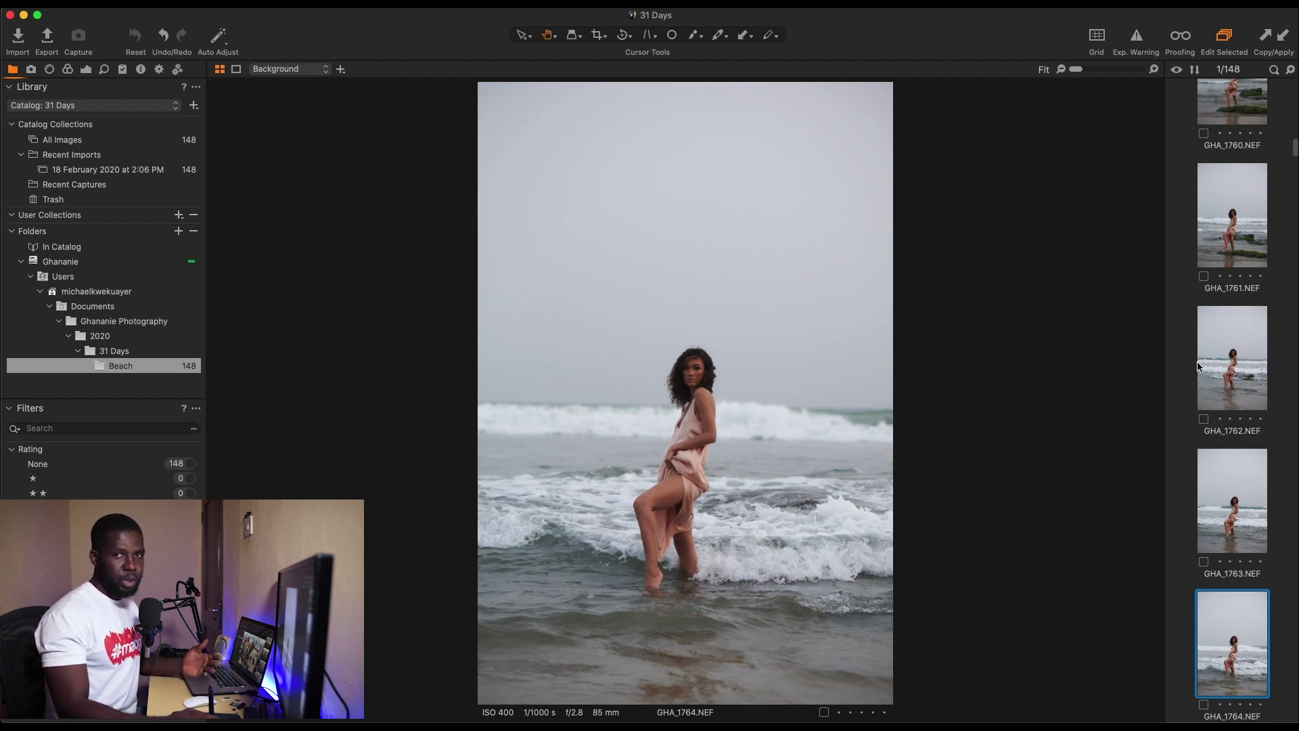
left_click(1218, 402)
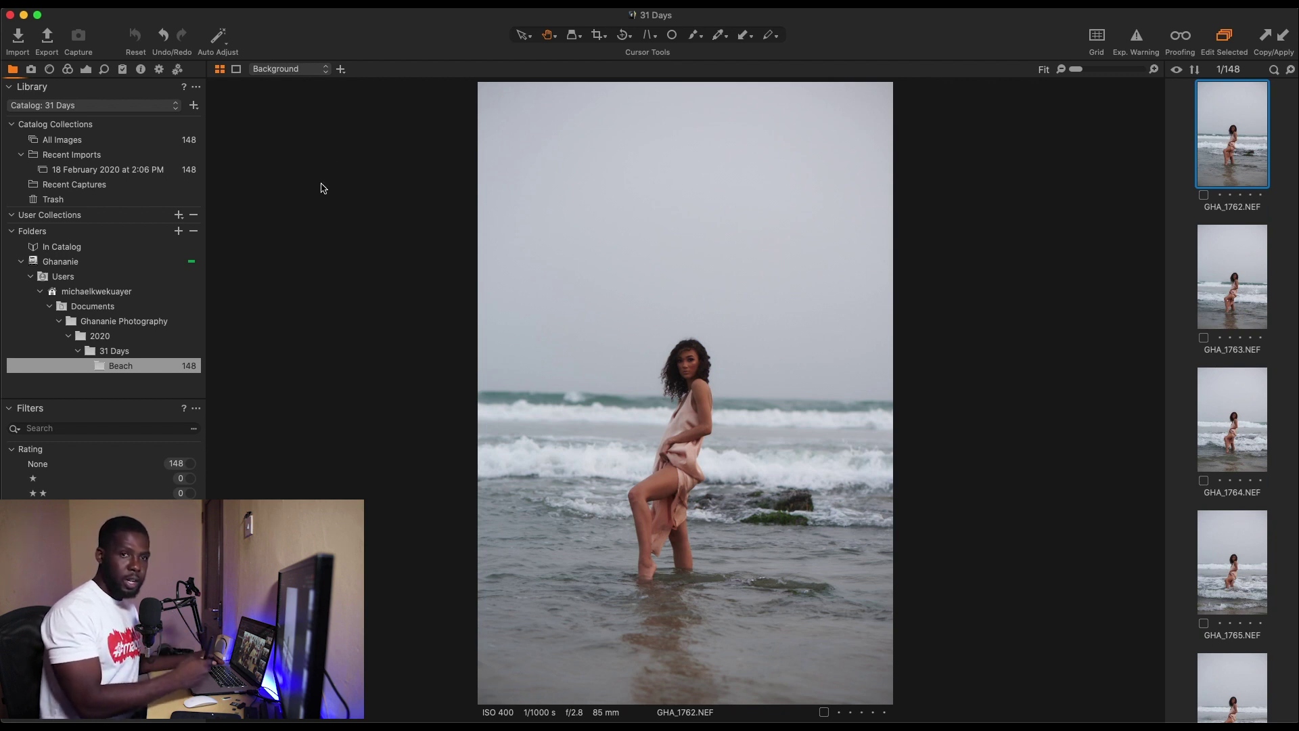
left_click(138, 13)
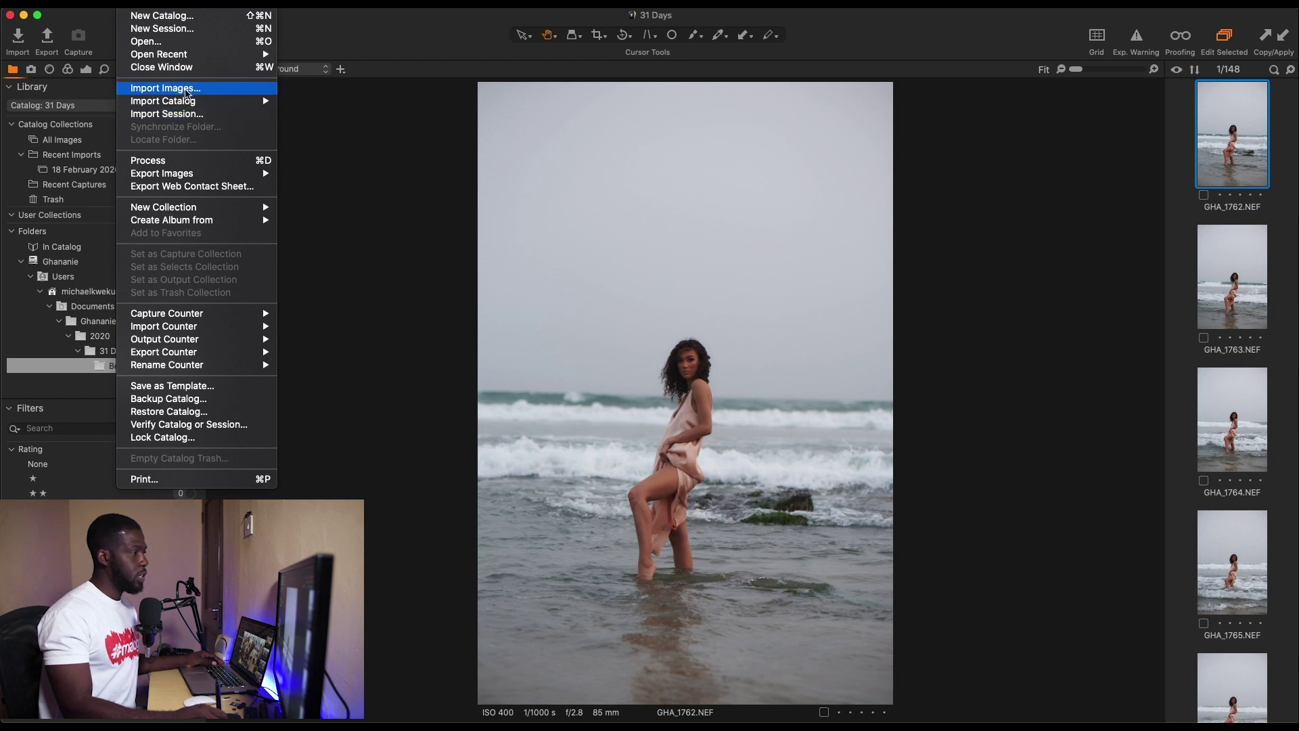
- Reopen Import Images for a second batch and browse for a different source folder
left_click(377, 32)
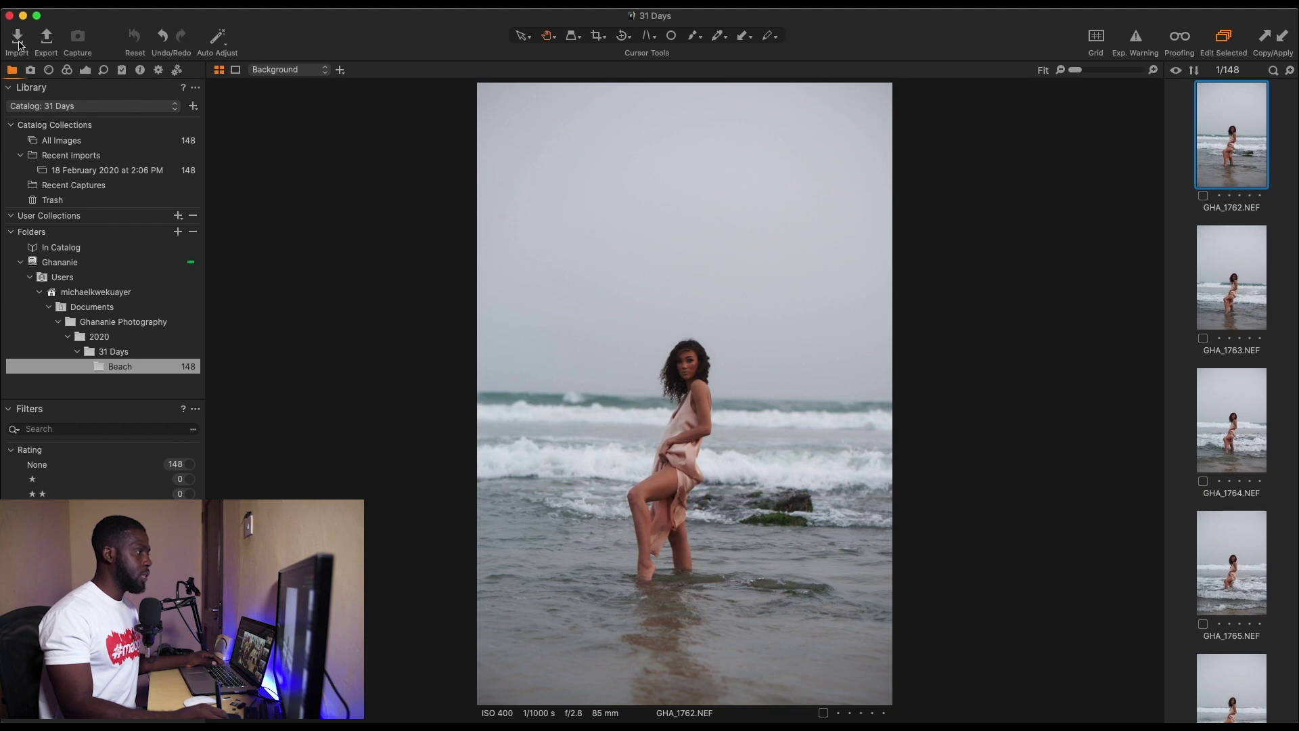
left_click(27, 51)
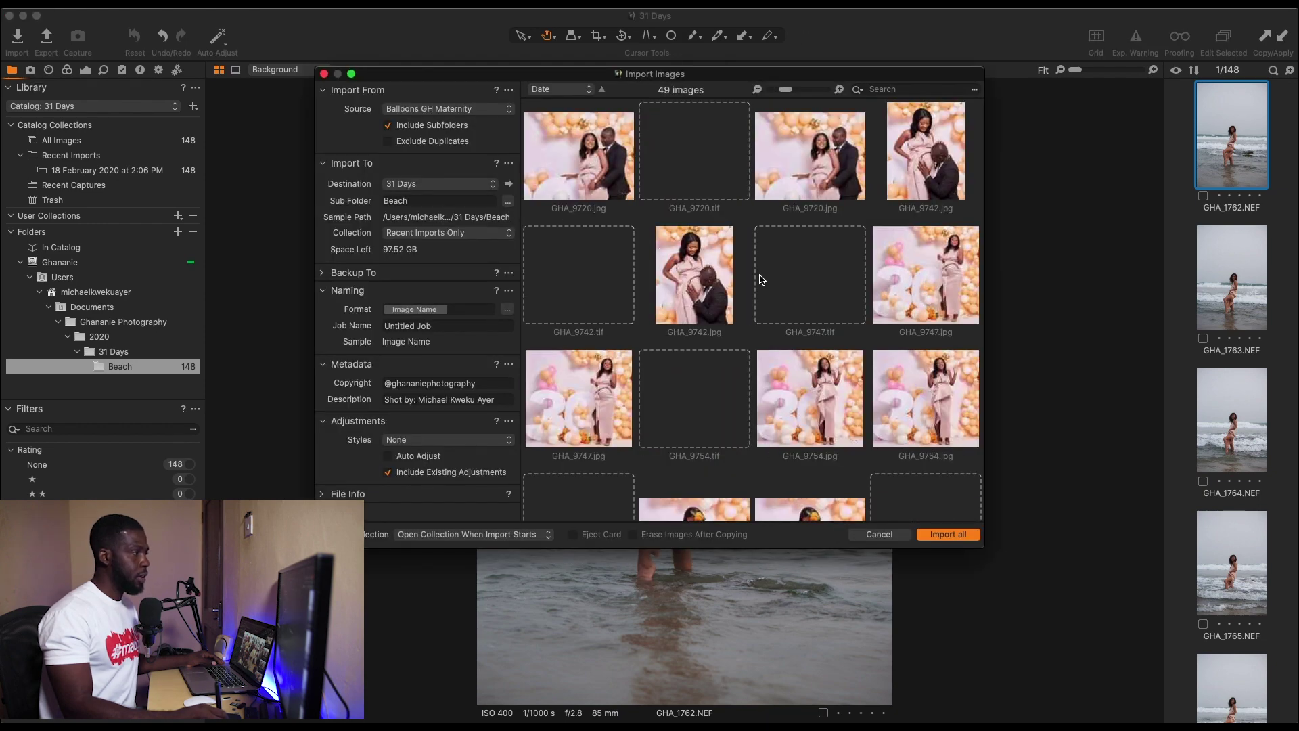
scroll(696, 408, "down", 10)
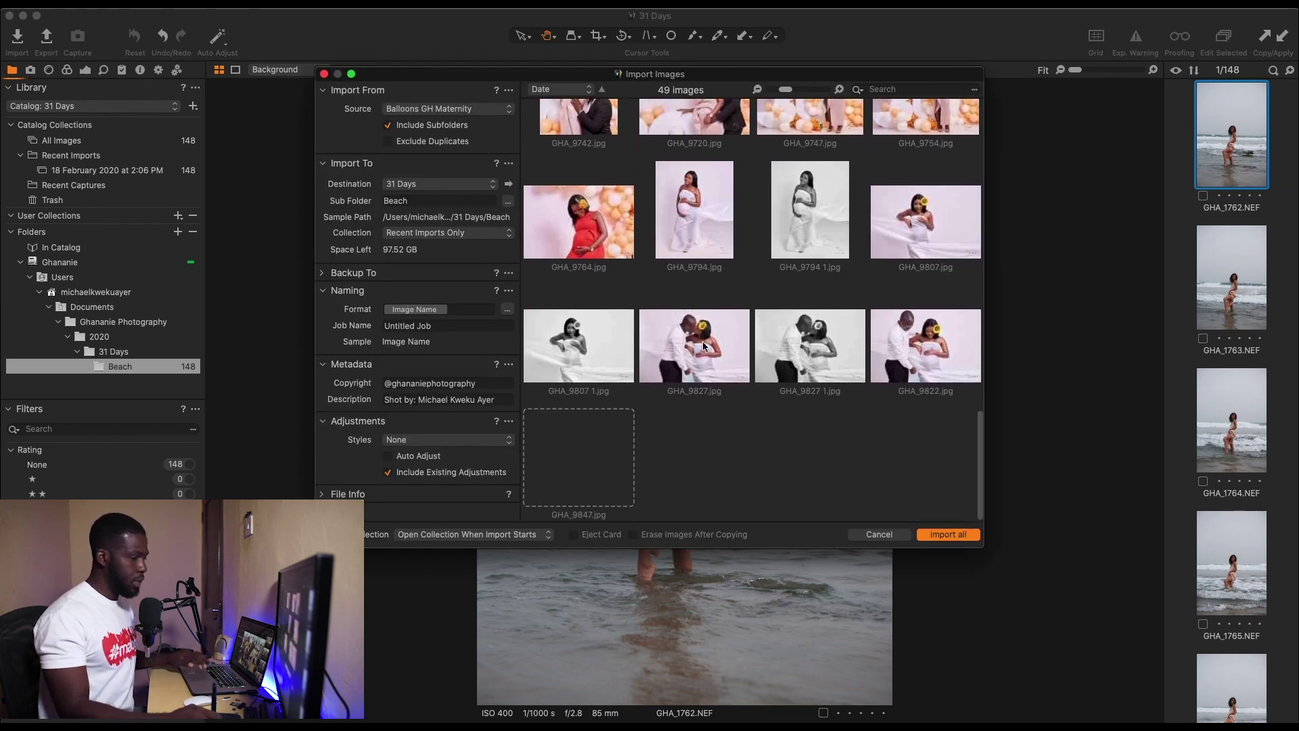
left_click(499, 109)
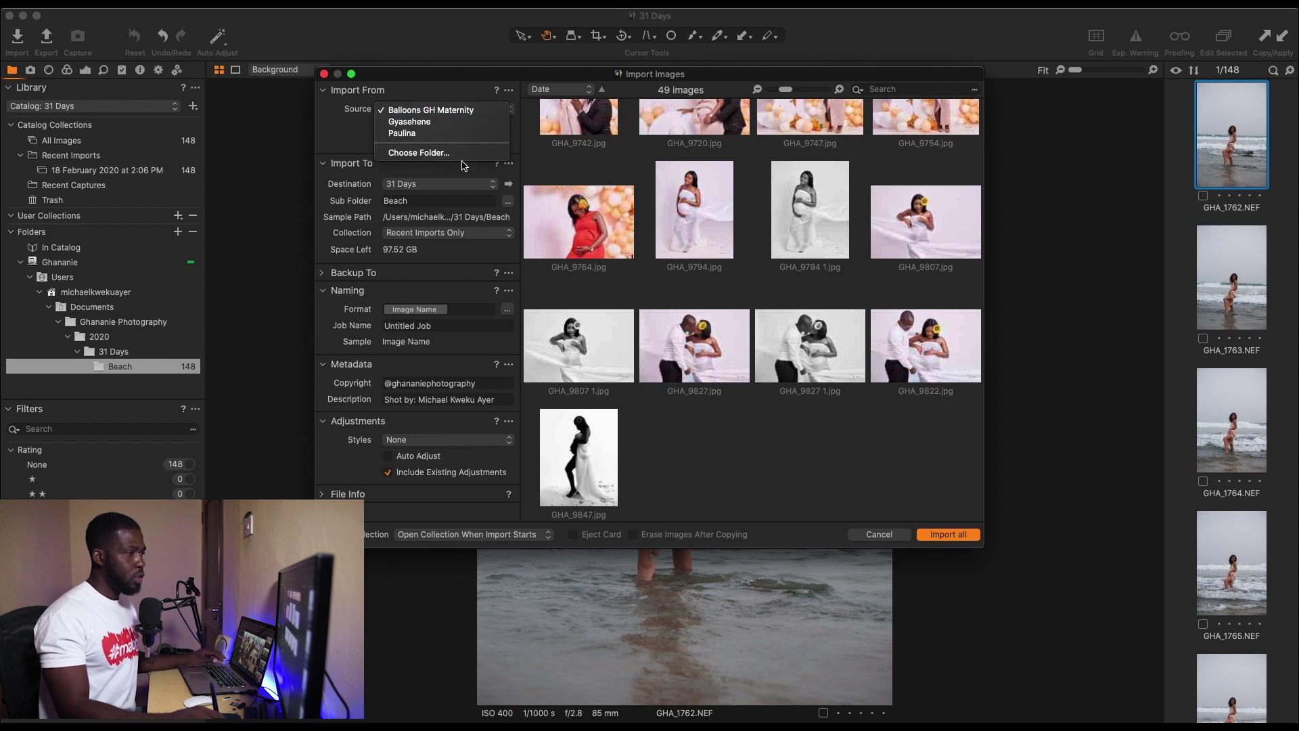
left_click(433, 153)
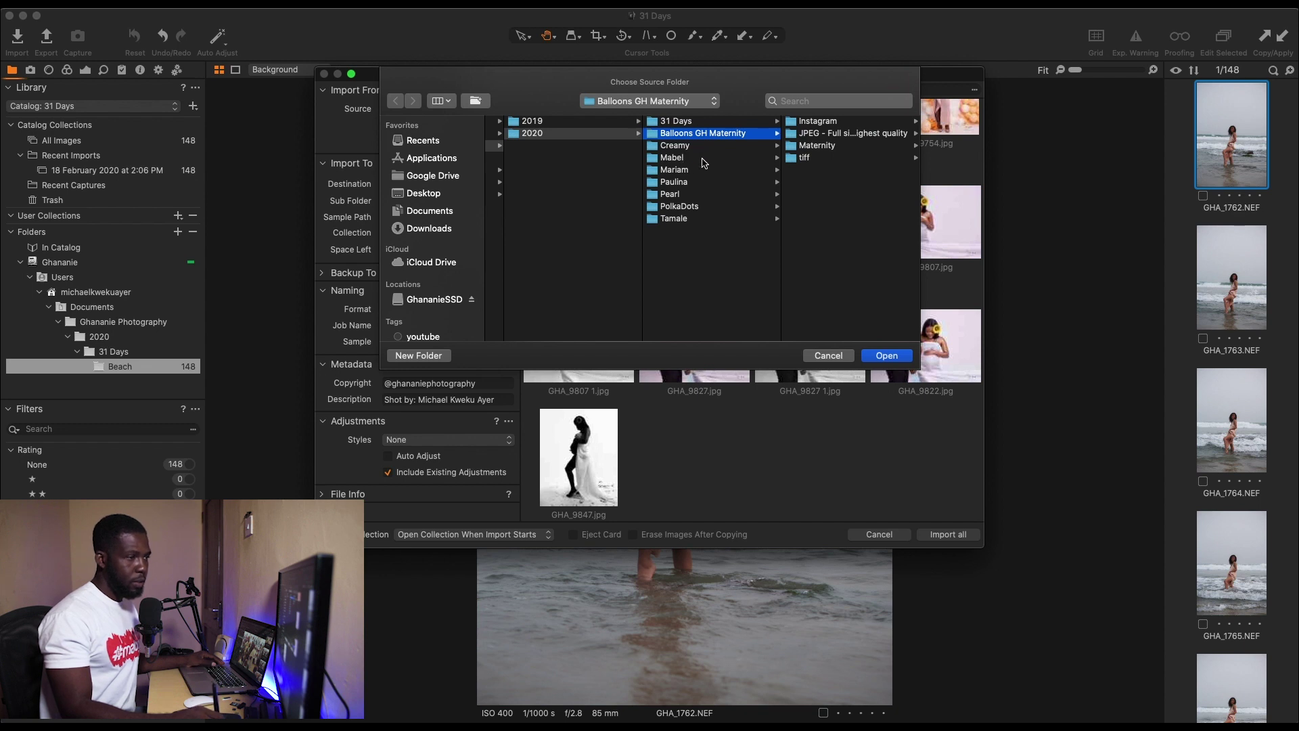
- Pick Creamy as the source, change the subfolder from Beach to 'Creamy', and import all 83 images
left_click(702, 145)
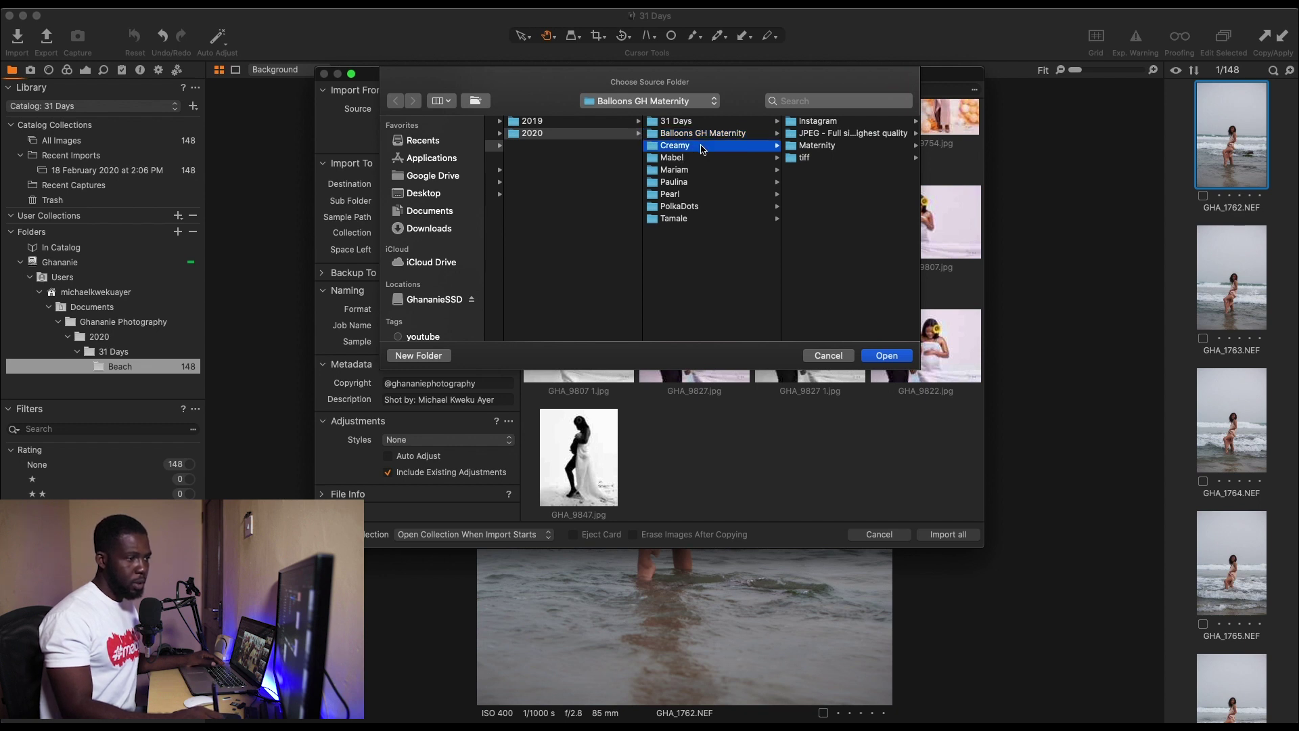
left_click(886, 357)
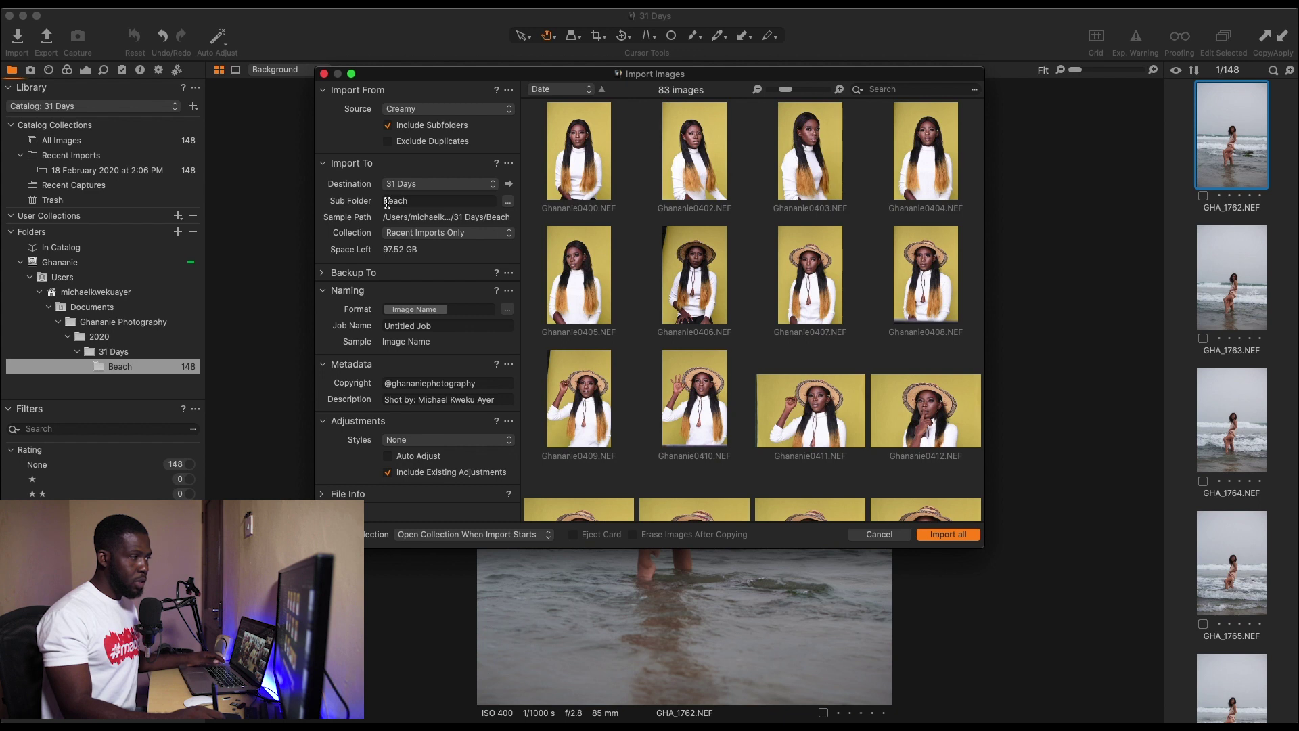
double_click(401, 201)
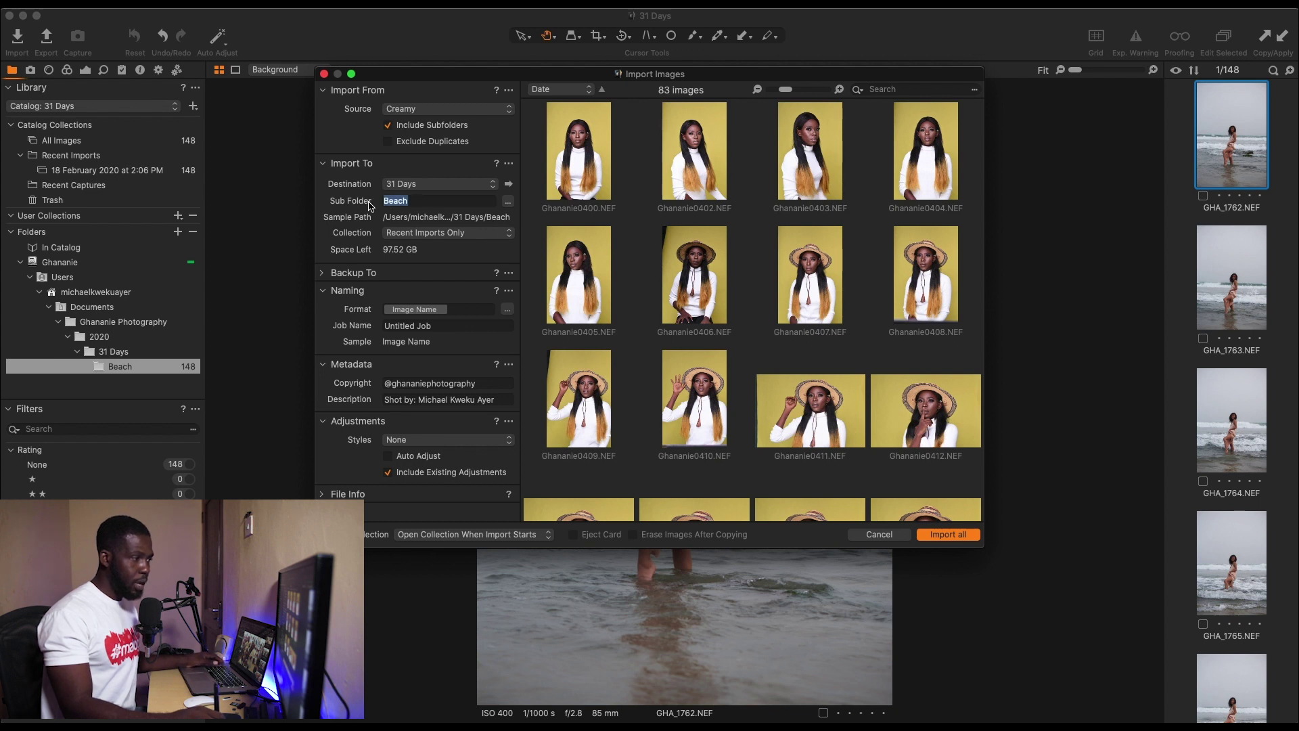
type("Creamy")
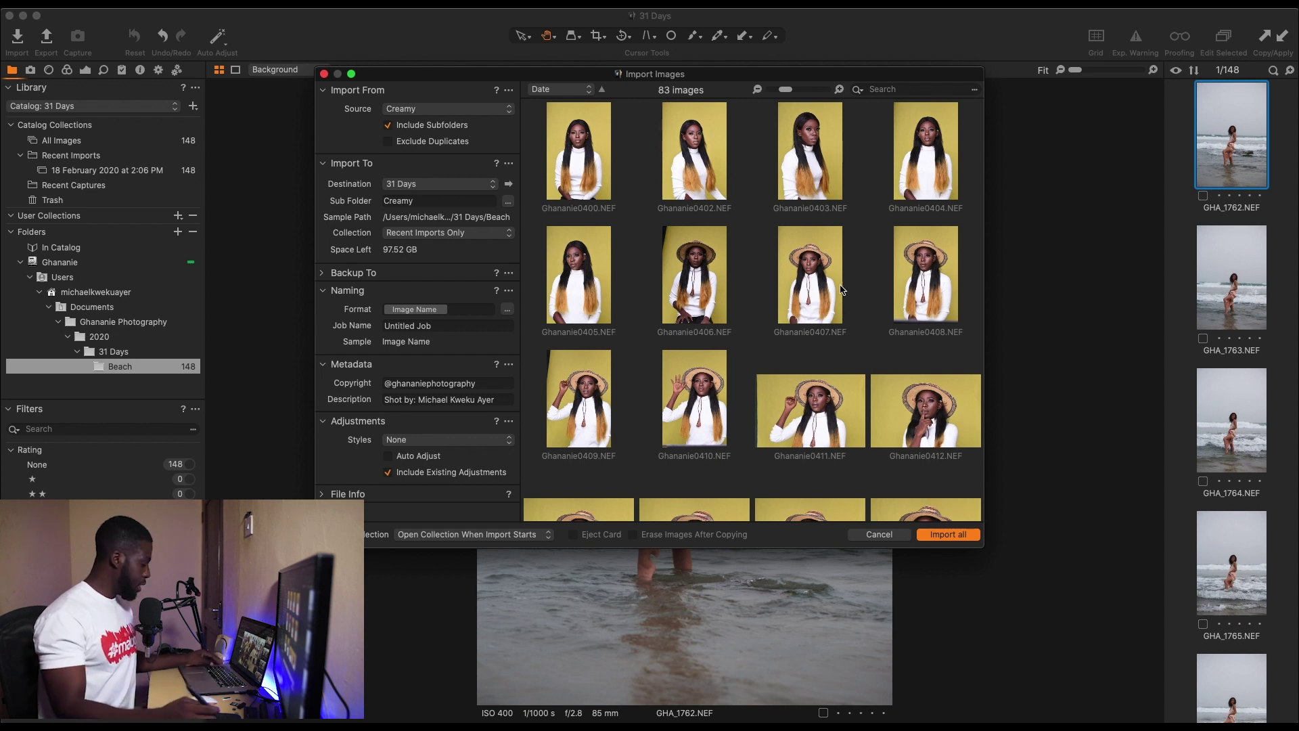
key("Tab")
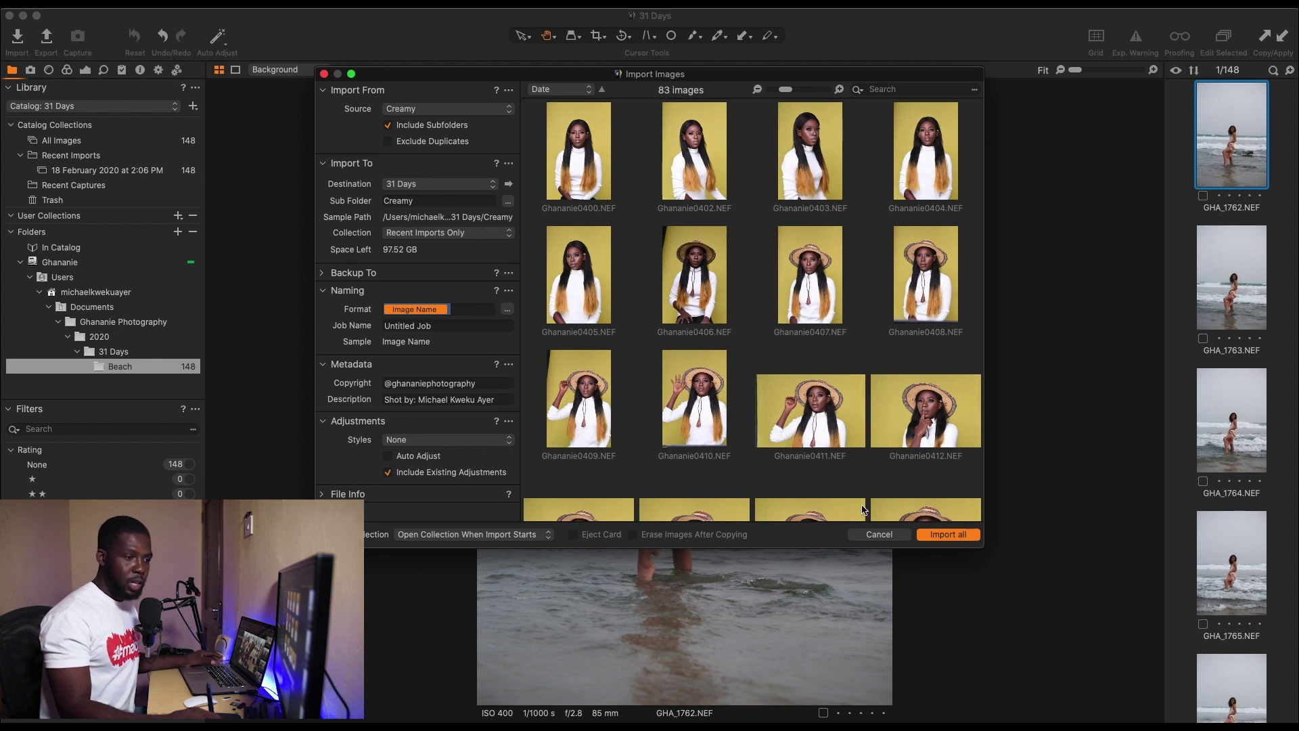
left_click(945, 534)
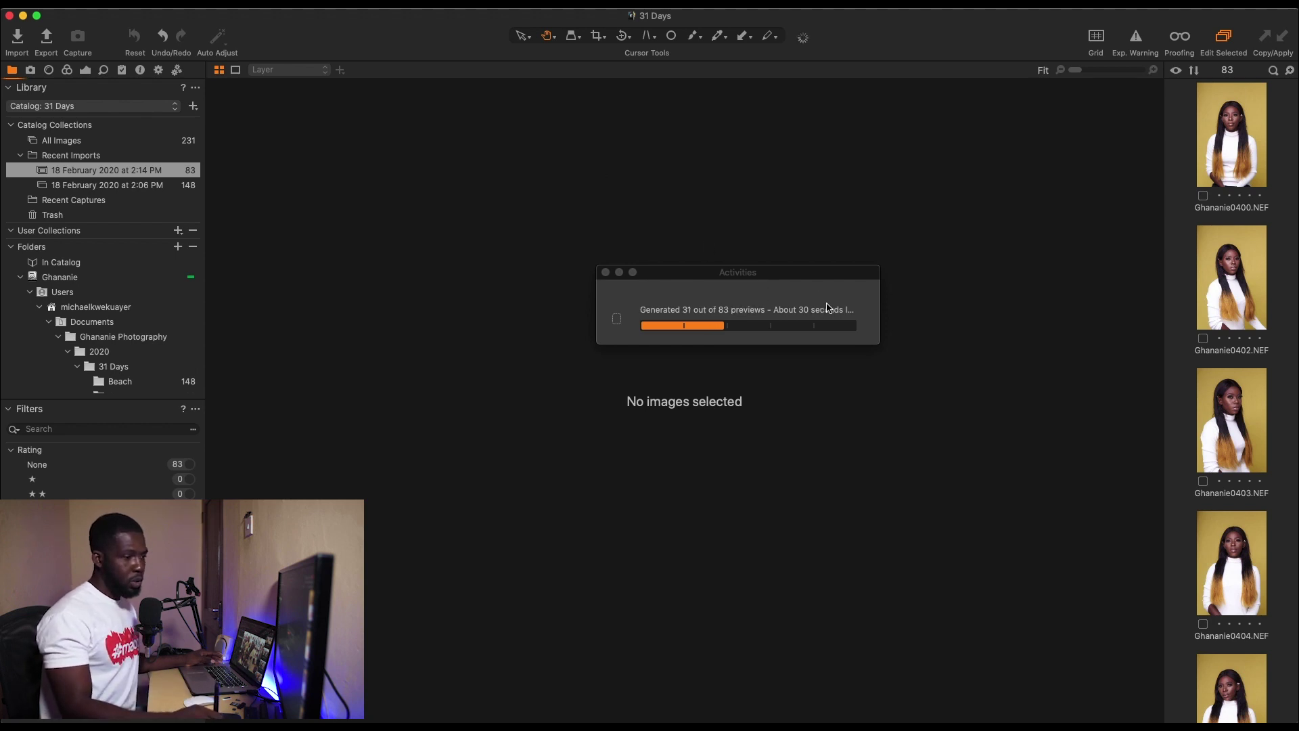
- Open the first Creamy portrait, then reveal Creamy under 31 Days and show the Beach folder's images
left_click(1224, 135)
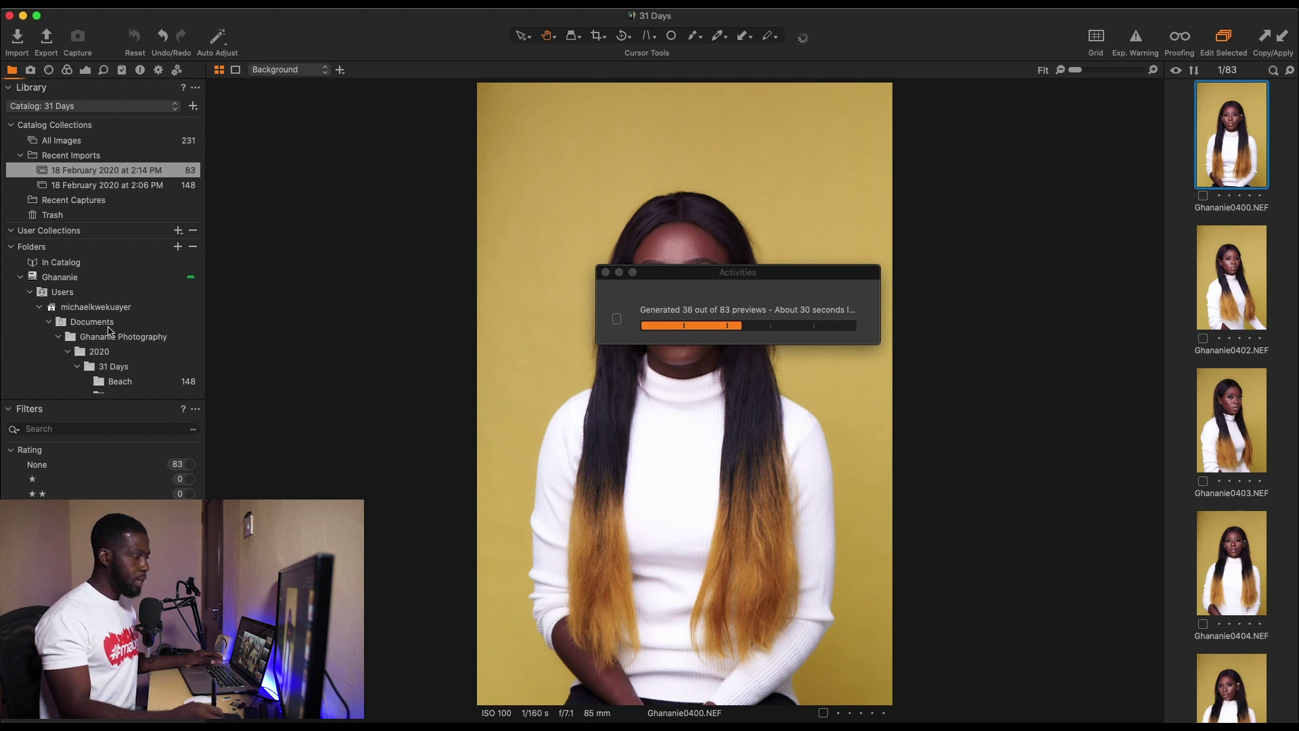
scroll(110, 335, "down", 2)
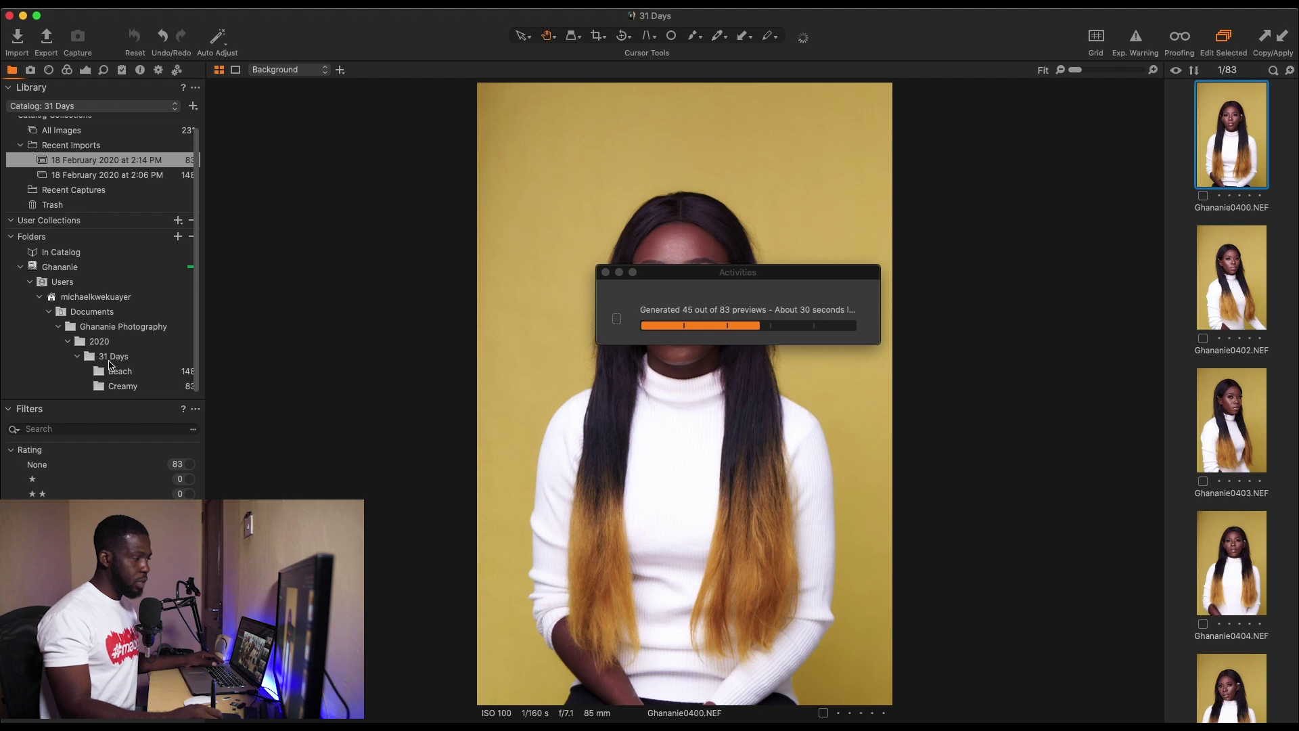
left_click(126, 373)
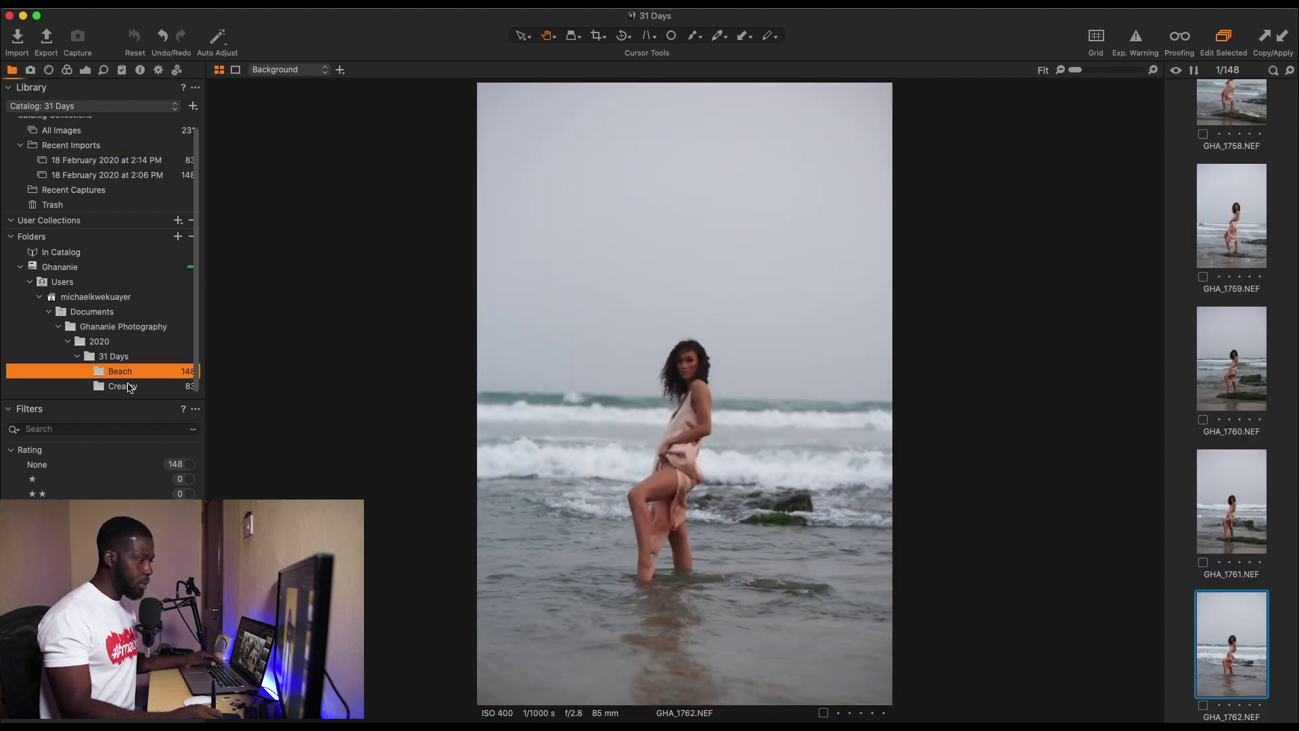
- Open Creamy's first portrait Ghananie0400, advance two images, and check one at 100% zoom
left_click(137, 388)
left_click(1229, 152)
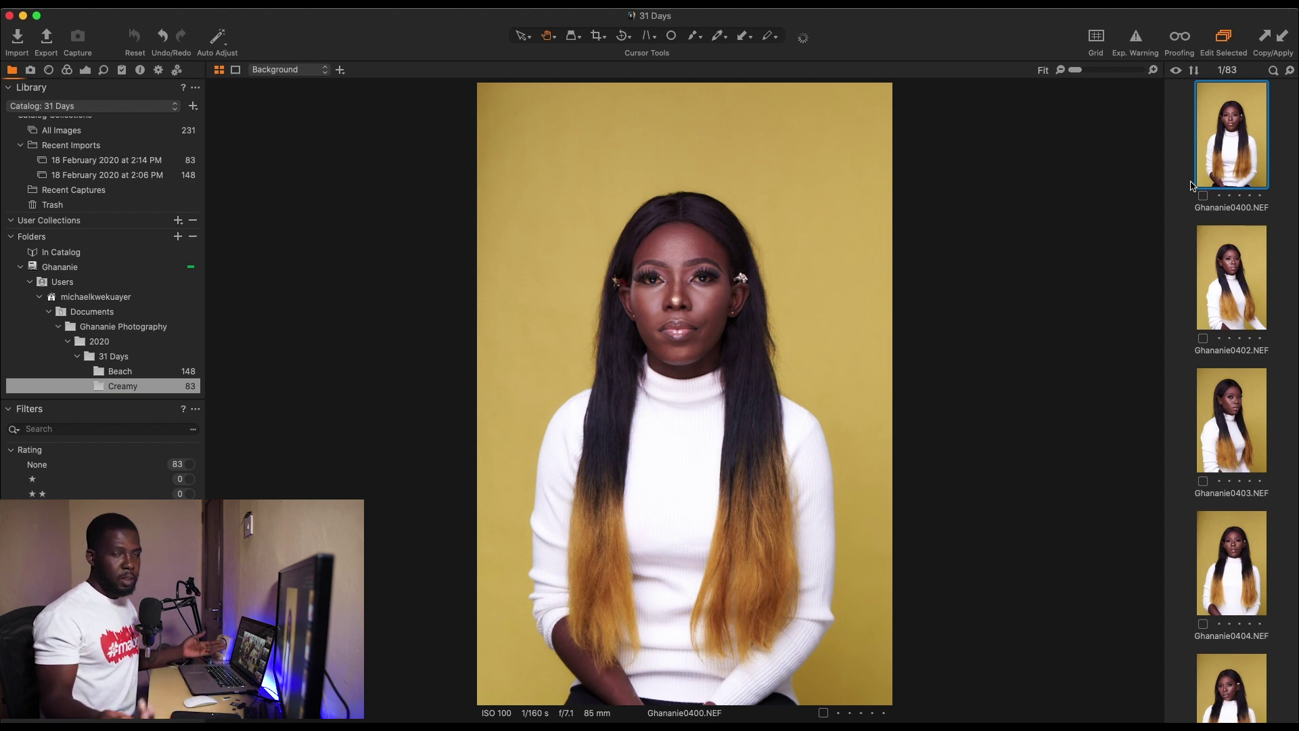
key("Down")
key("Down")
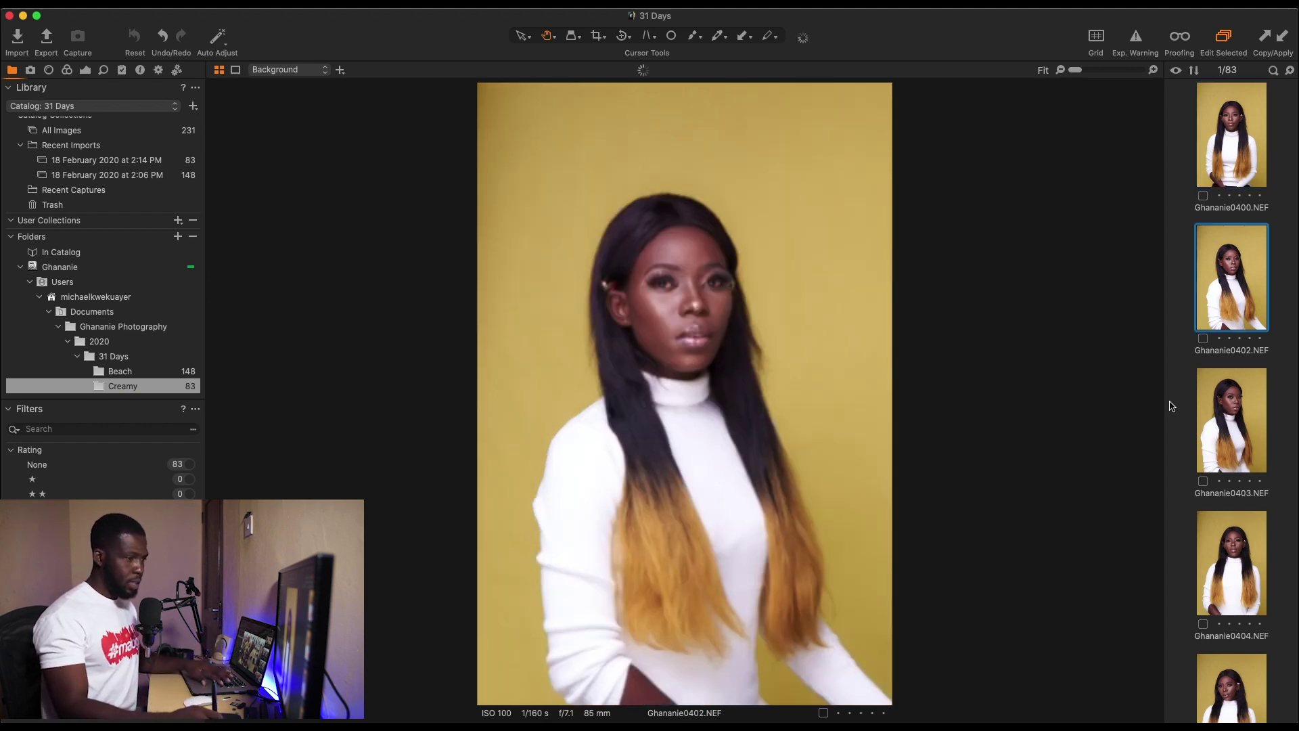
key("Down")
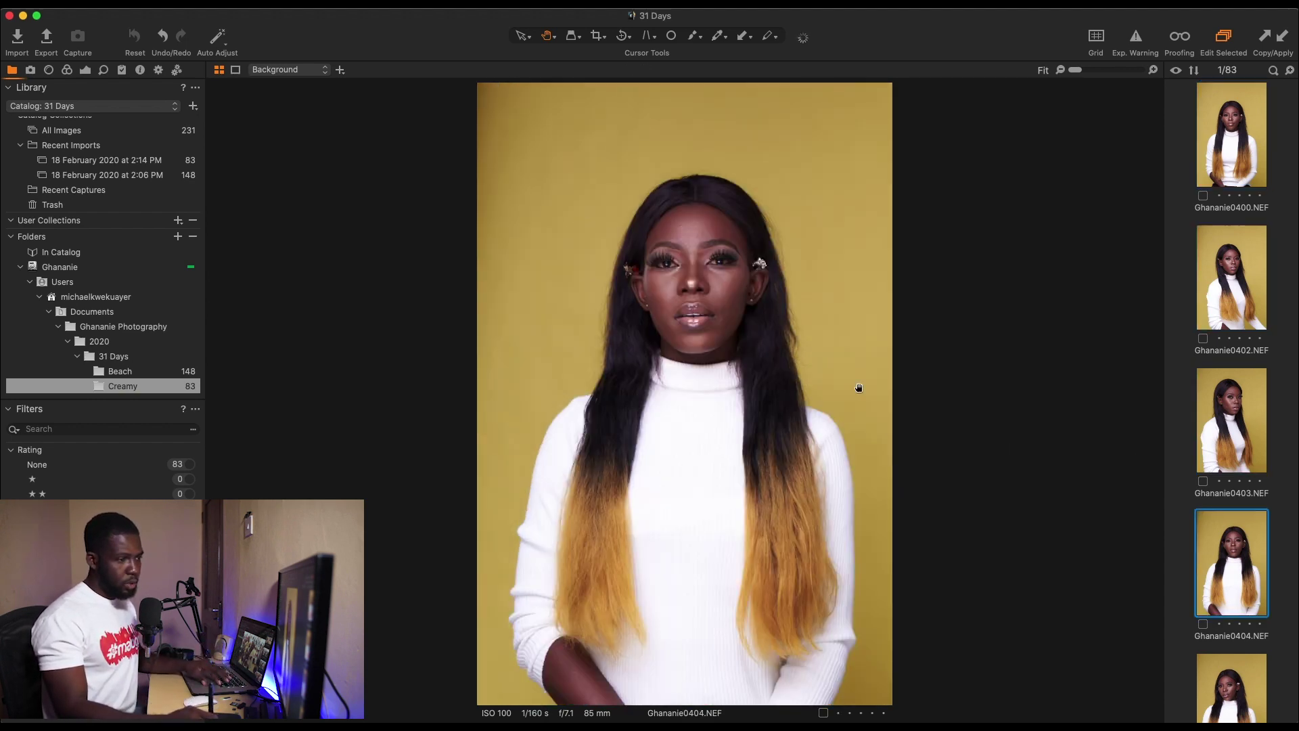
left_click(708, 303)
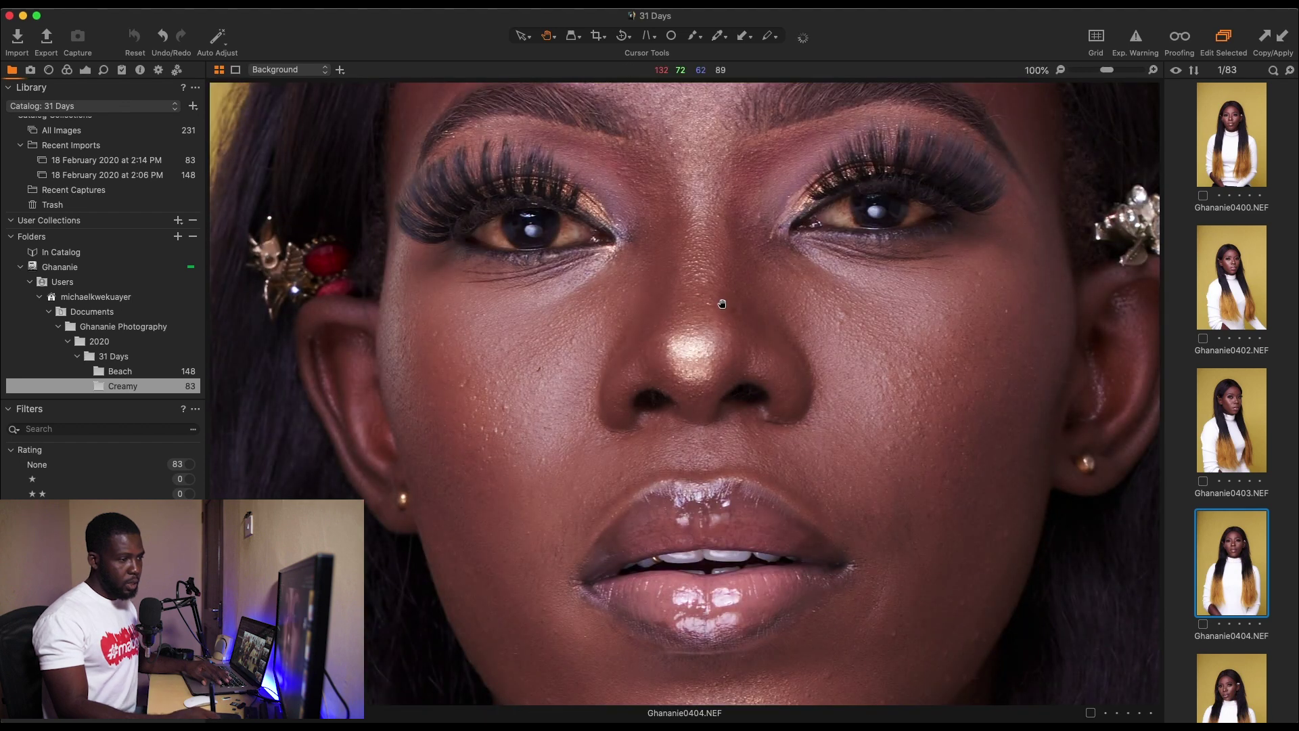
left_click(719, 296)
- Step forward through the next eight Creamy portraits one at a time
key("Down")
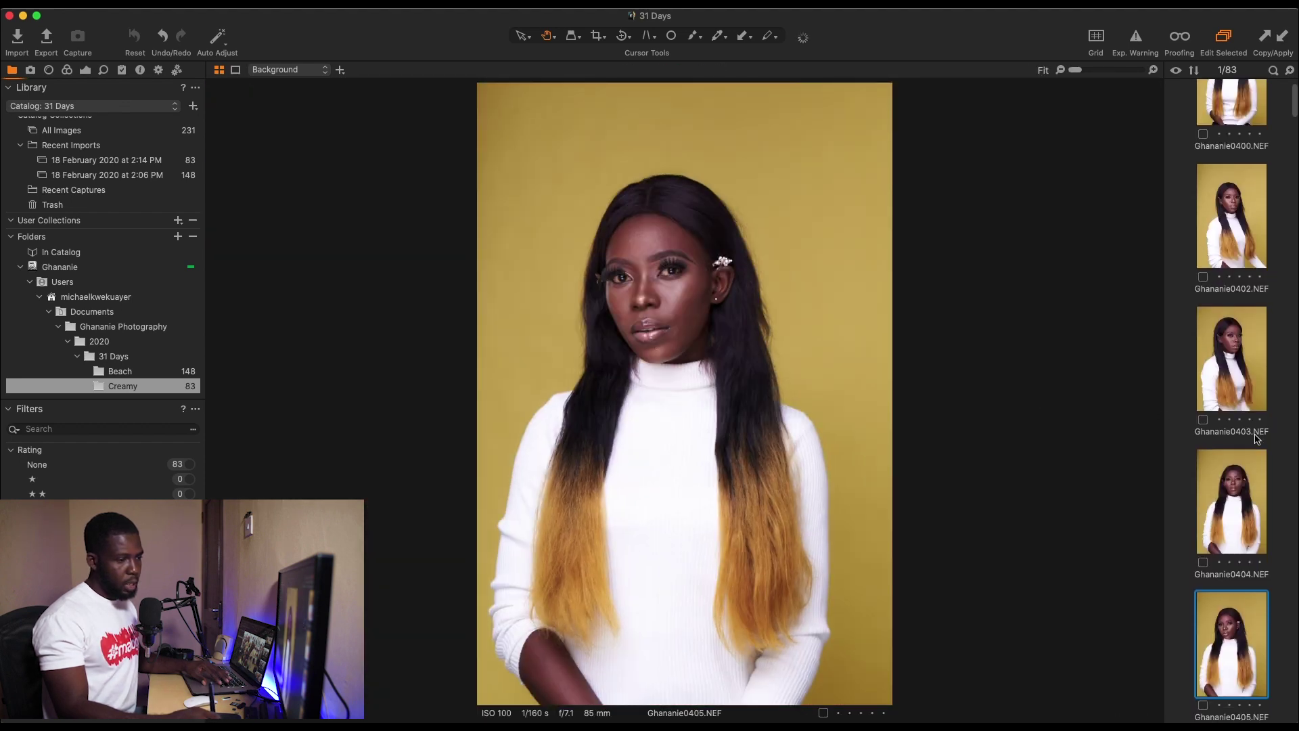
key("Down")
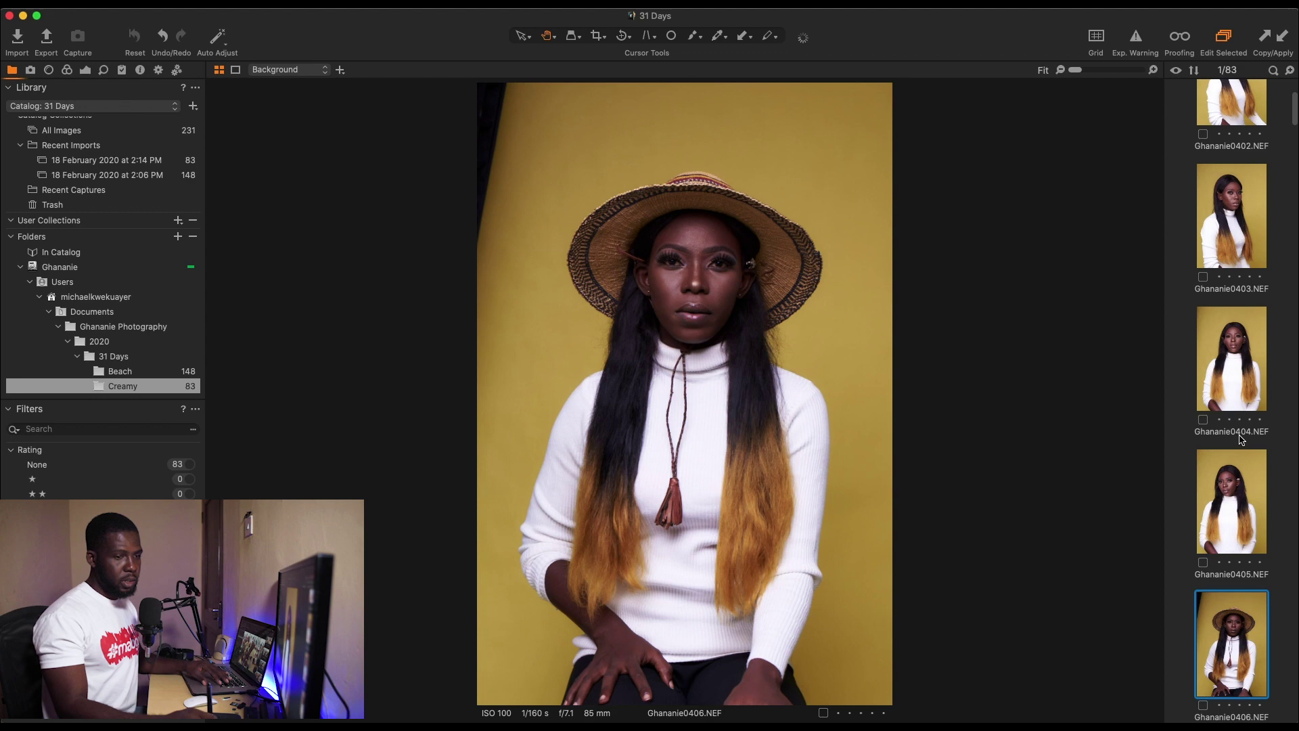
key("Down")
key("Down")
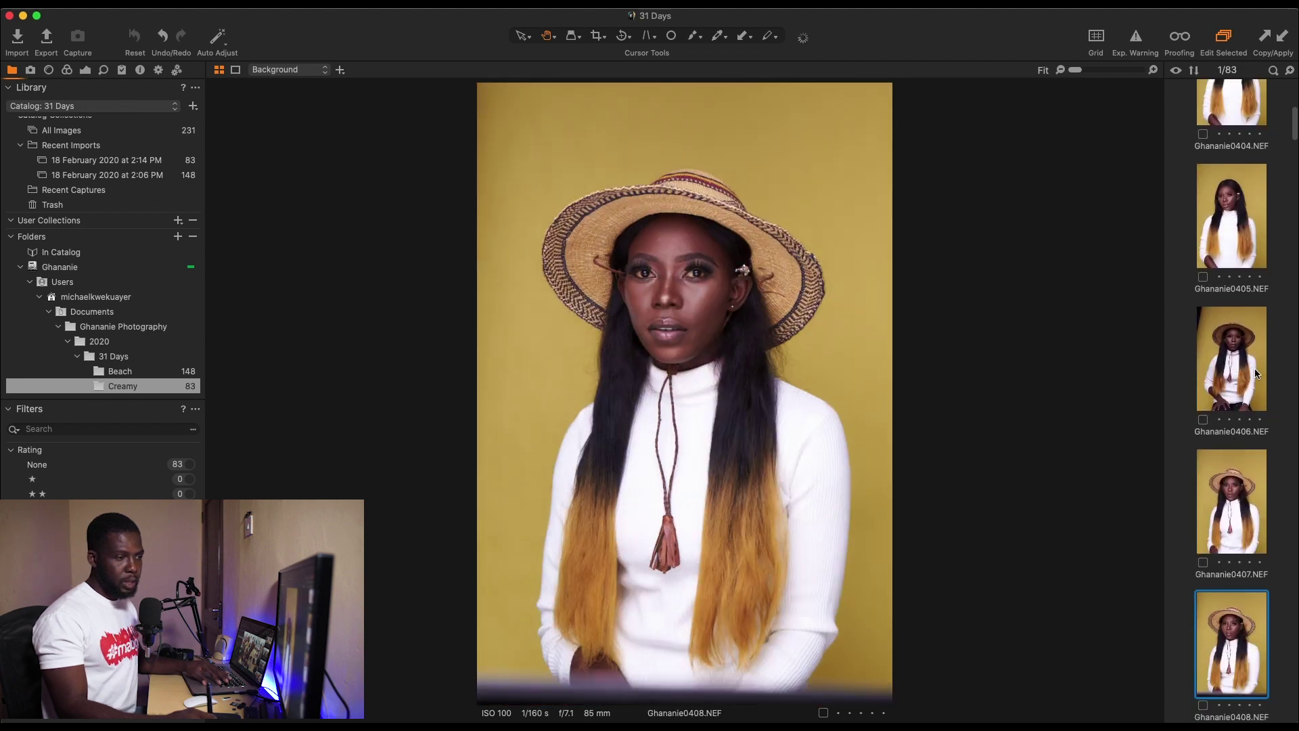
key("Down")
key("Down")
key("Down")
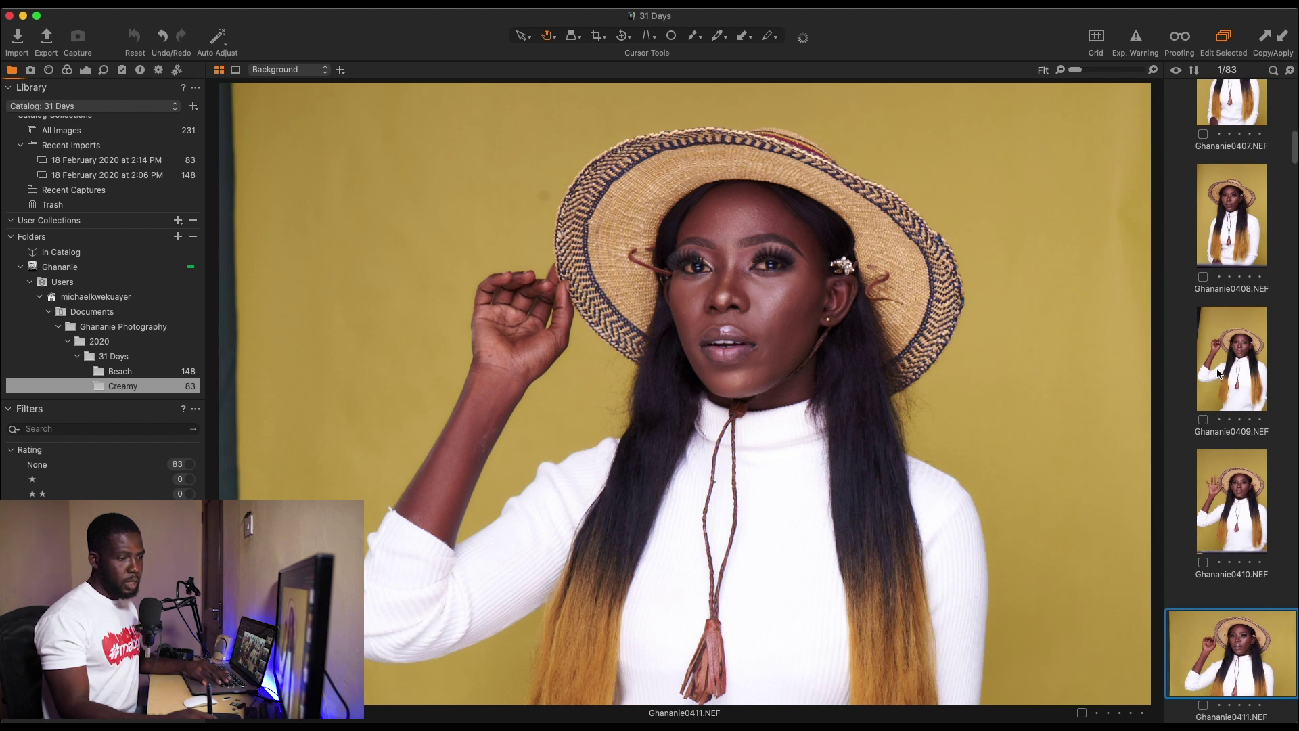
key("Down")
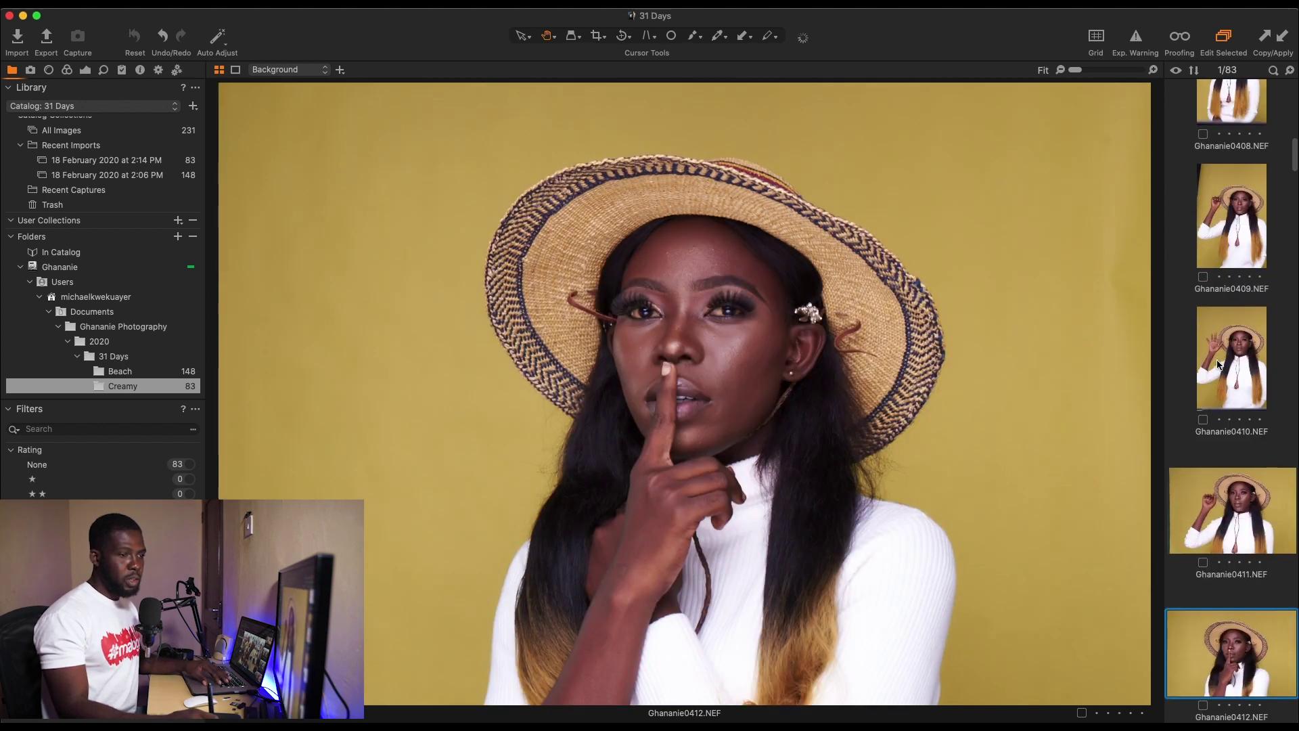
key("Down")
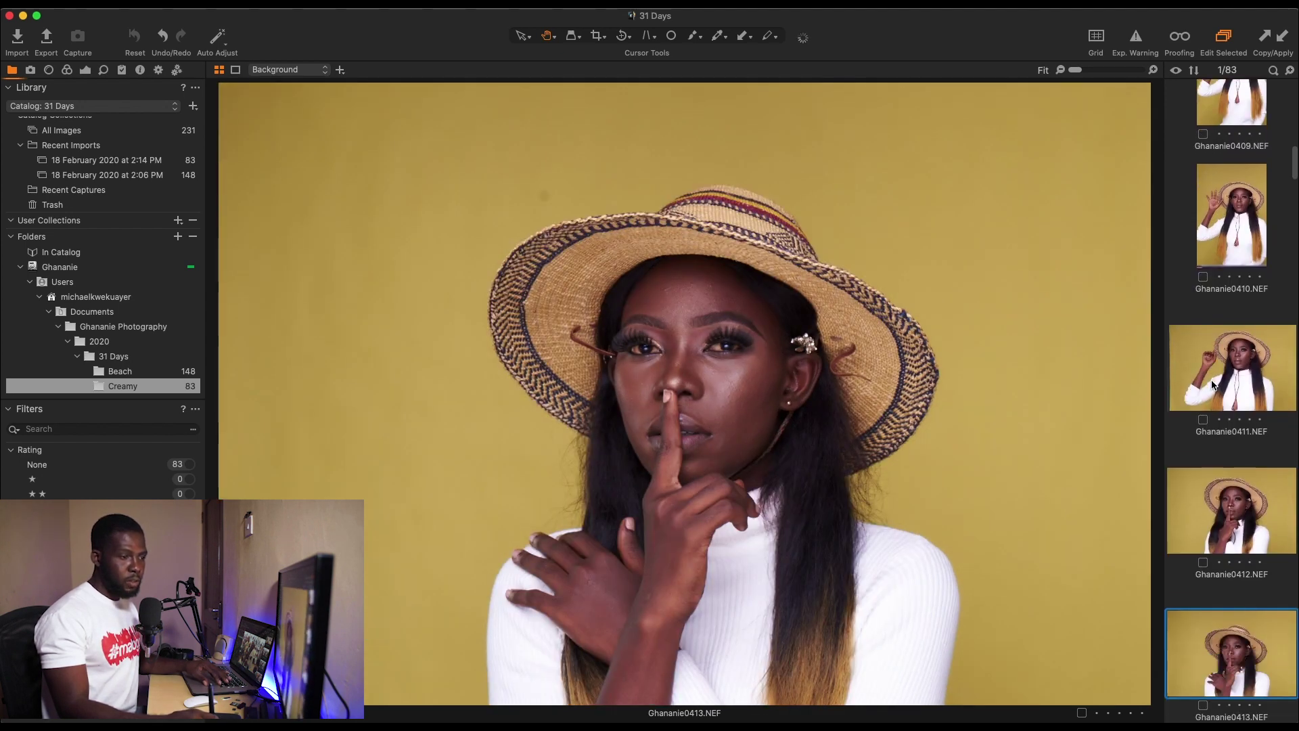
key("Down")
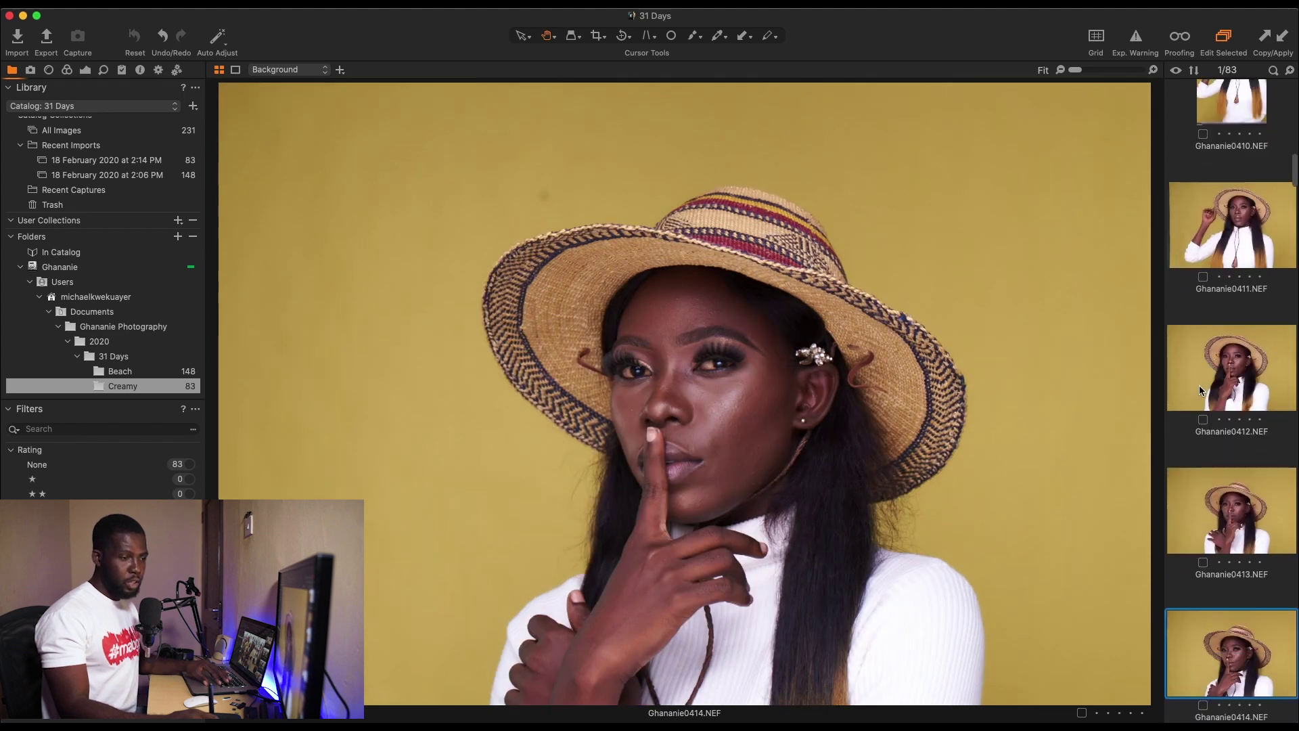
key("Down")
key("Down")
key("Down")
key("Down")
key("Down")
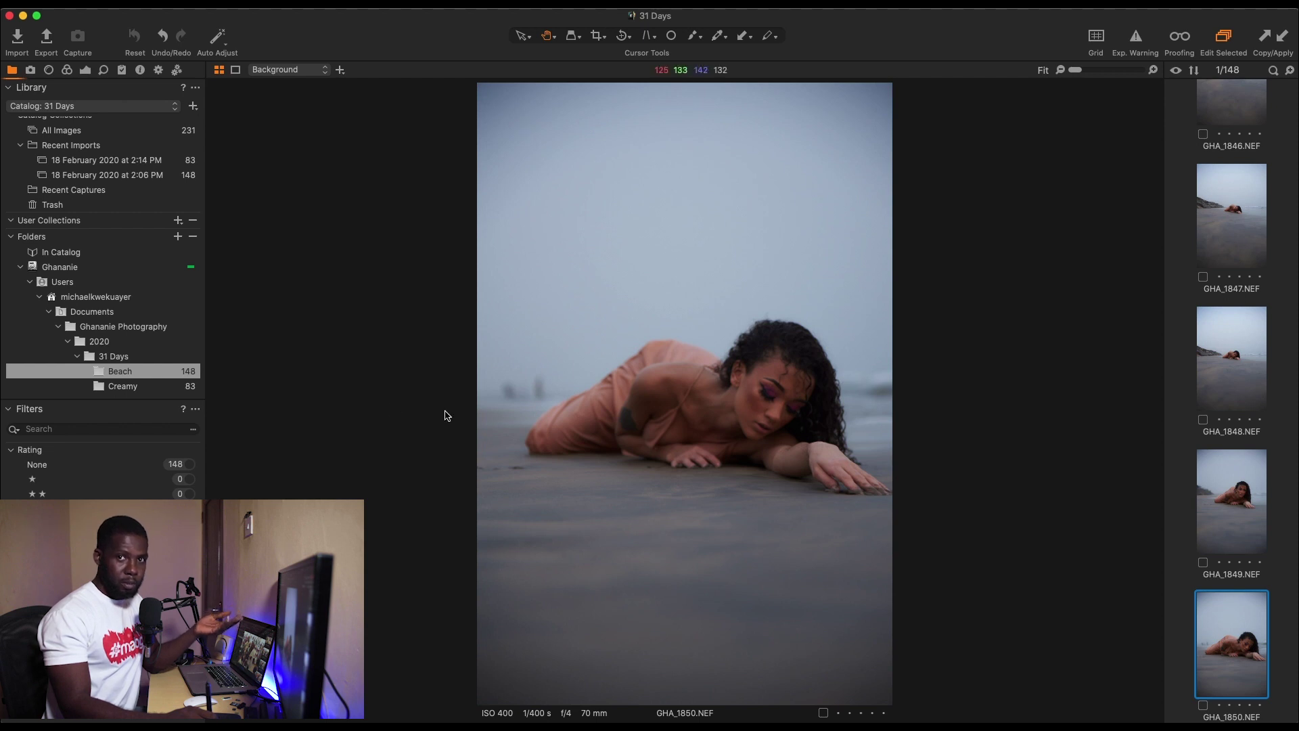
- In the Creamy folder, select Ghananie0431, then step back to the hat portrait Ghananie0430
left_click(135, 387)
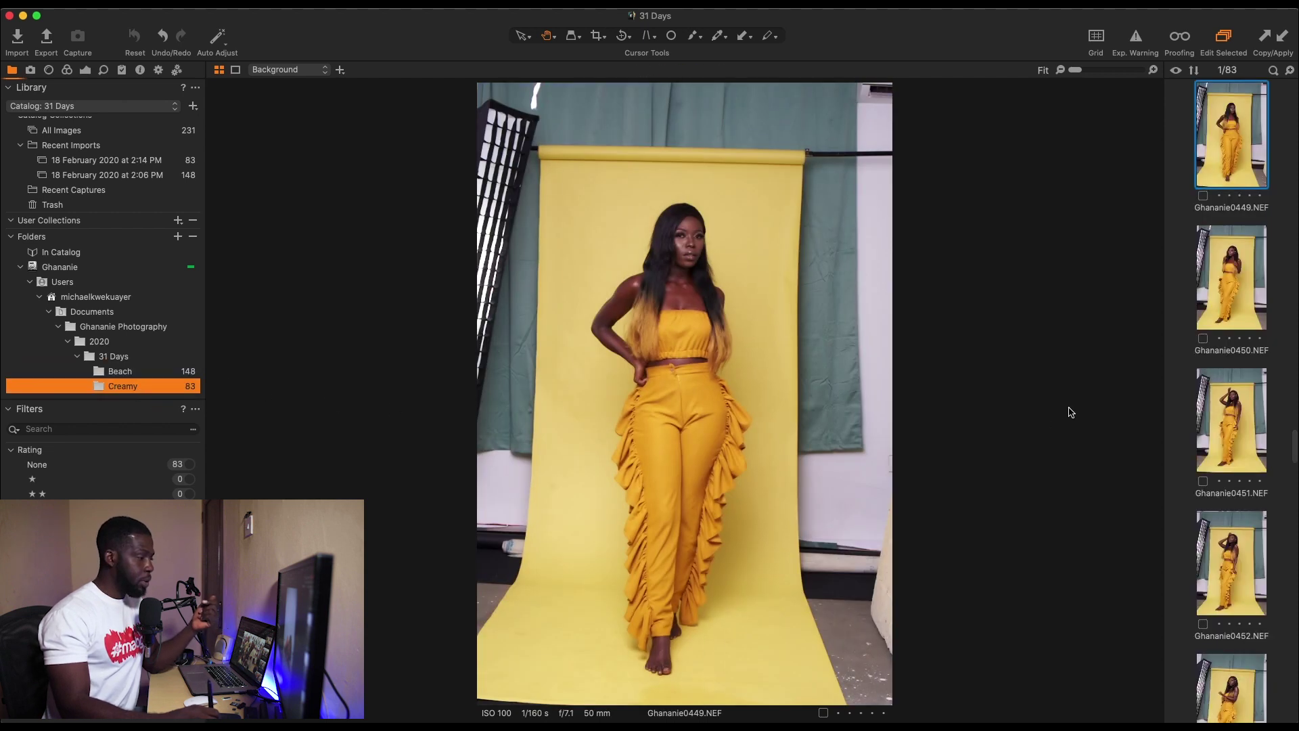
scroll(1252, 324, "down", 20)
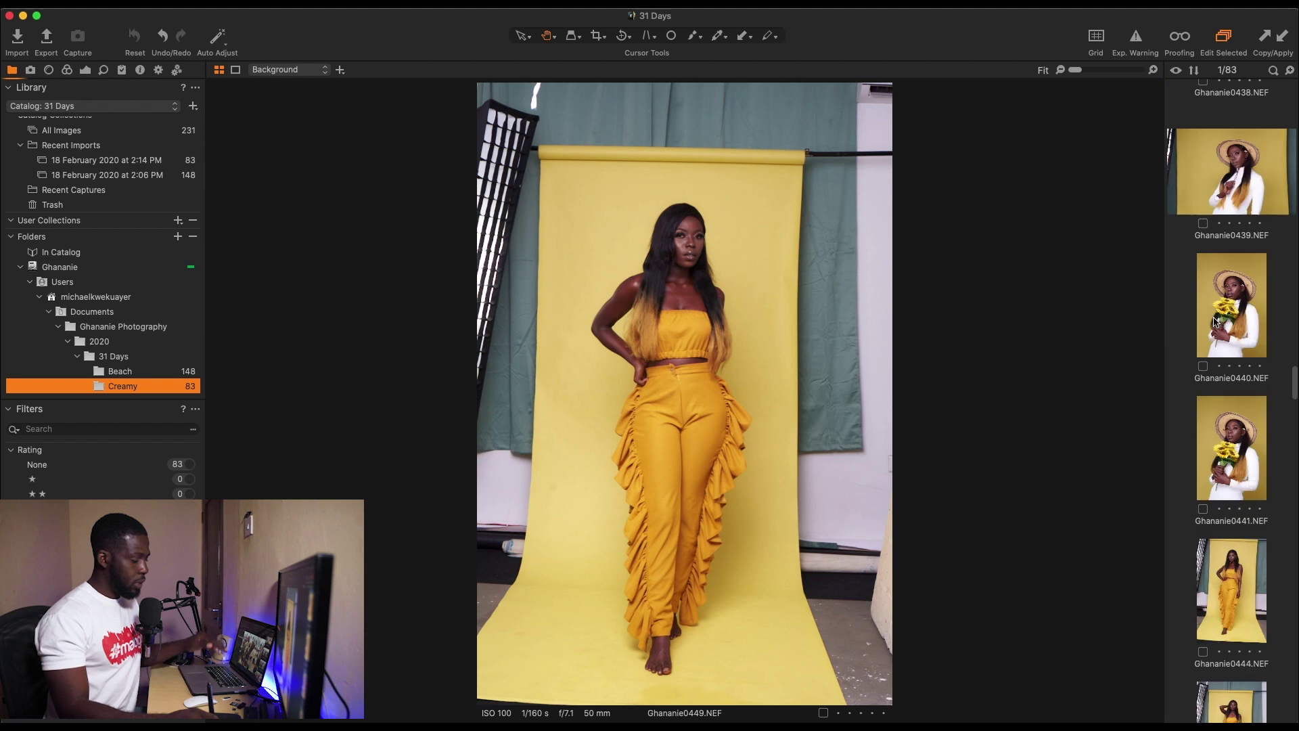
left_click(1245, 249)
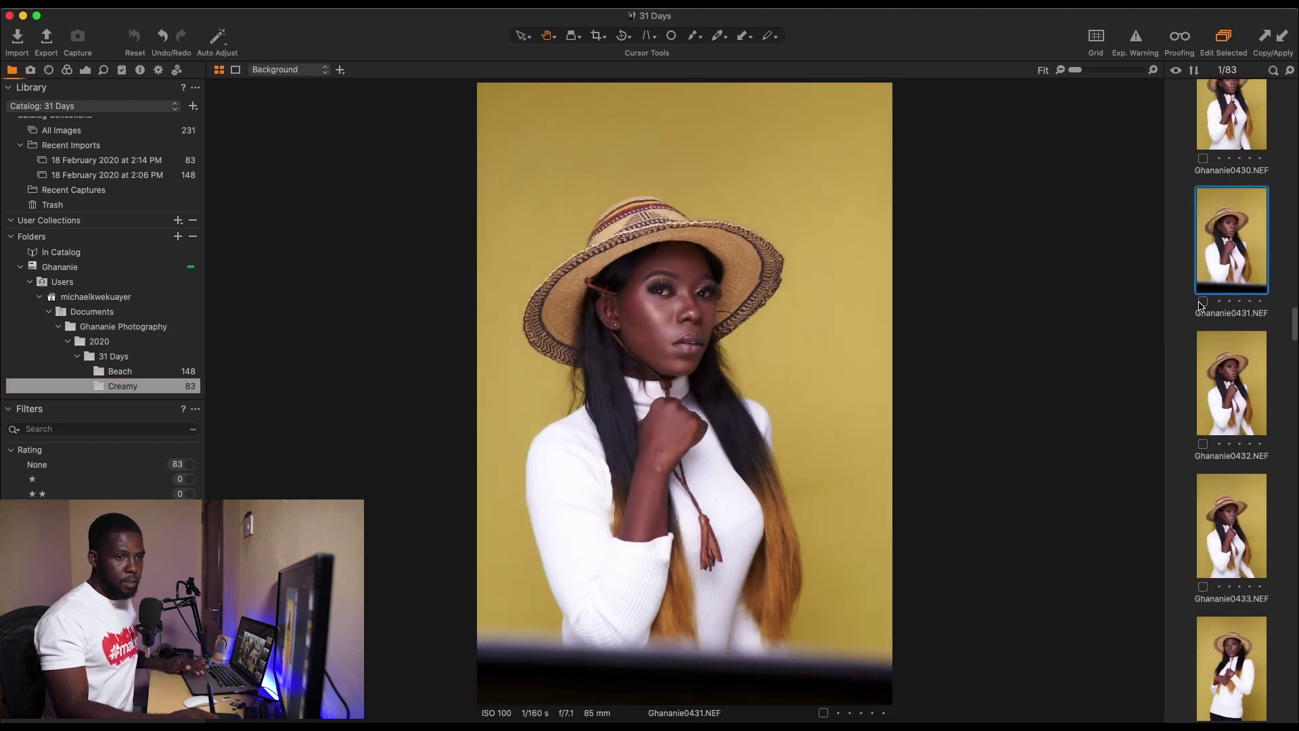
key("Up")
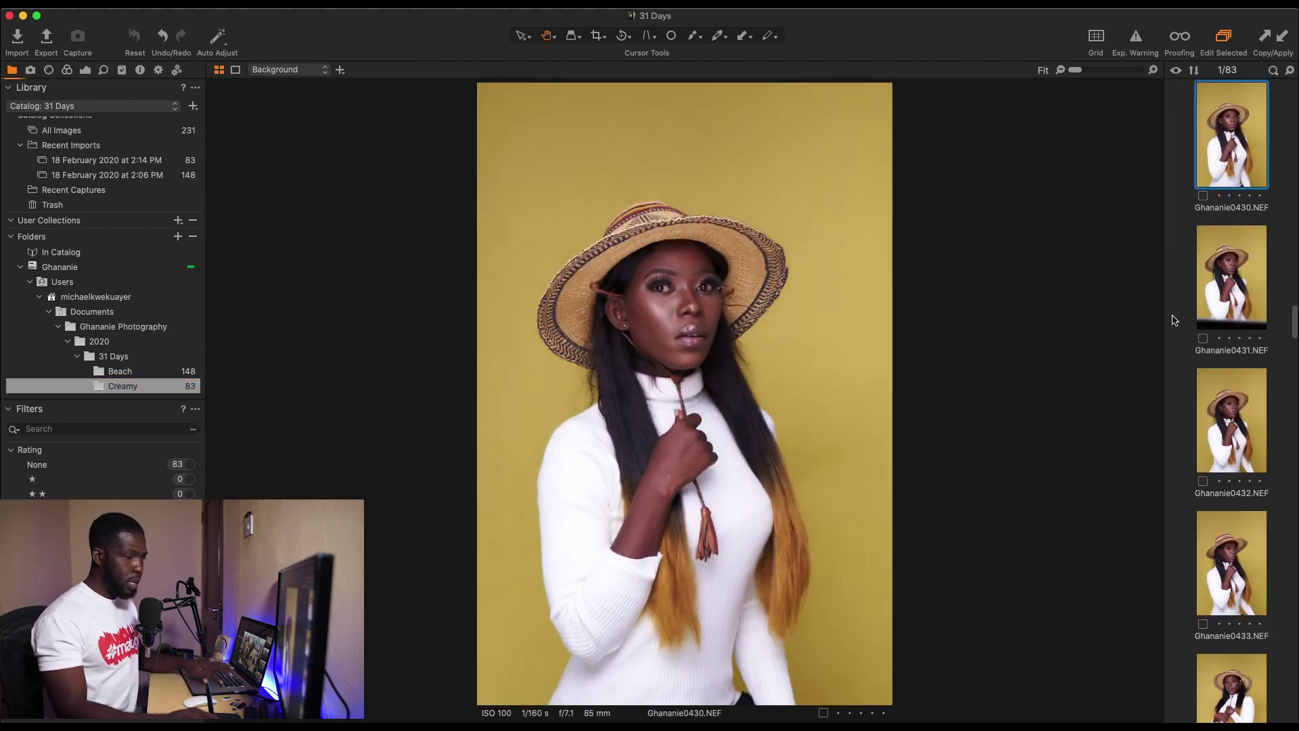